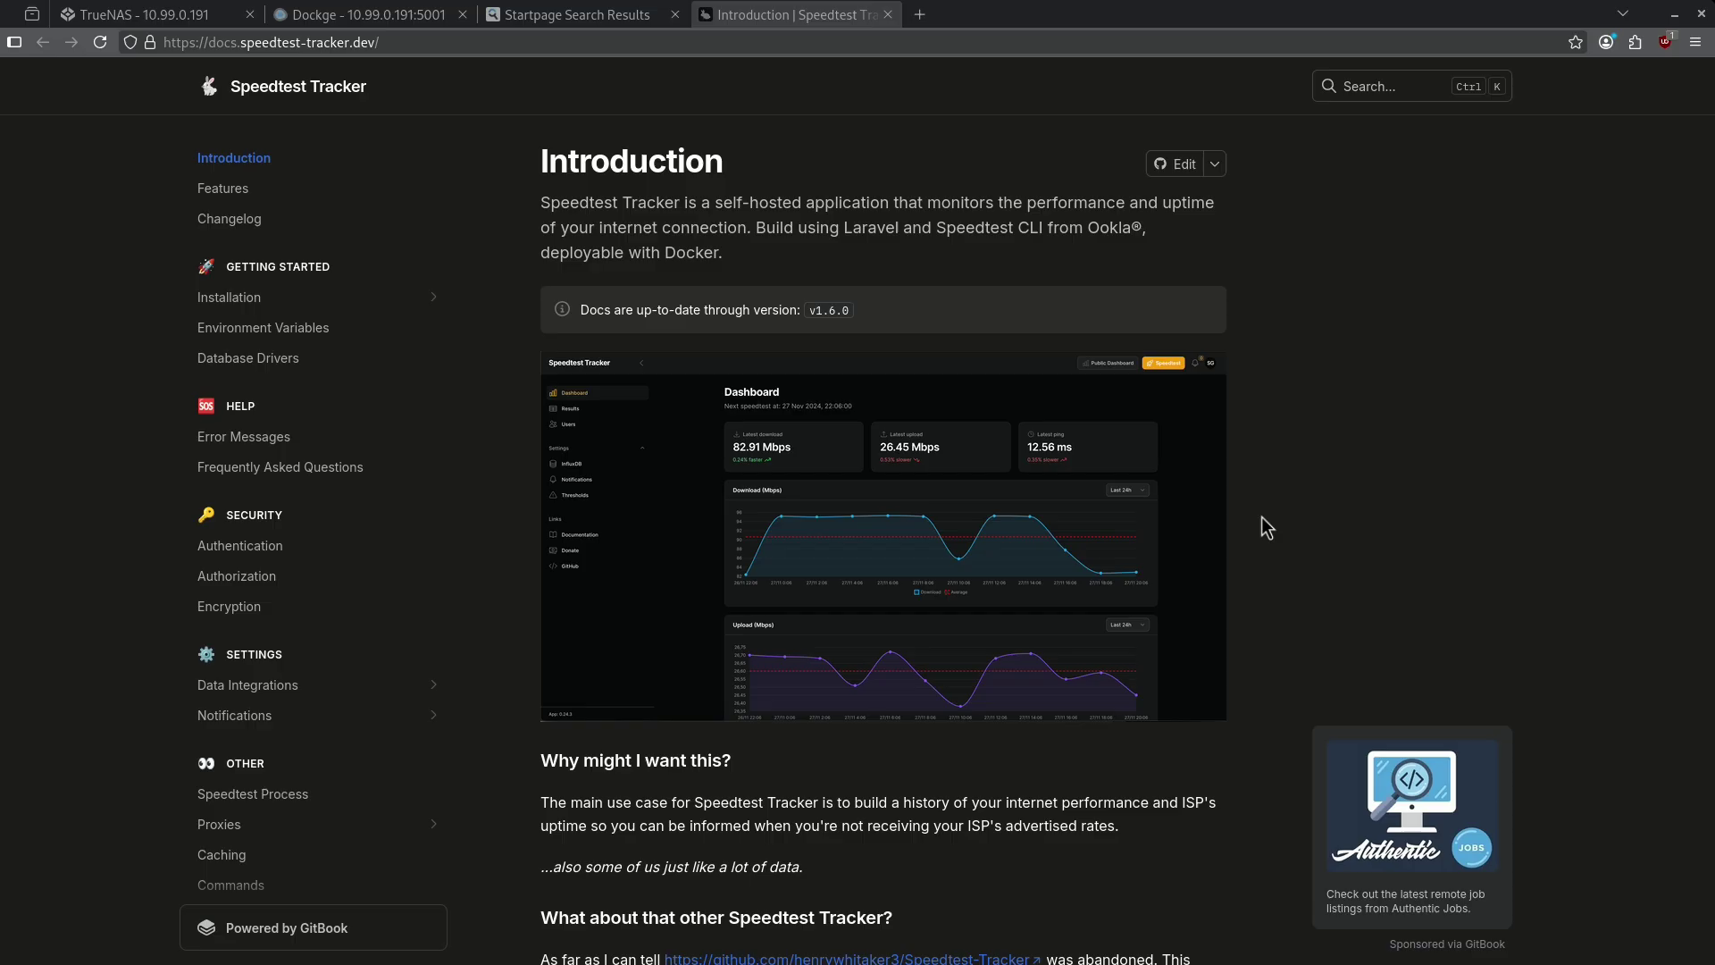
Step: Create a speedtesttracker dataset in tank/configs with the Apps preset, then open Discover Apps
{"action": "key", "text": "ctrl+1"}
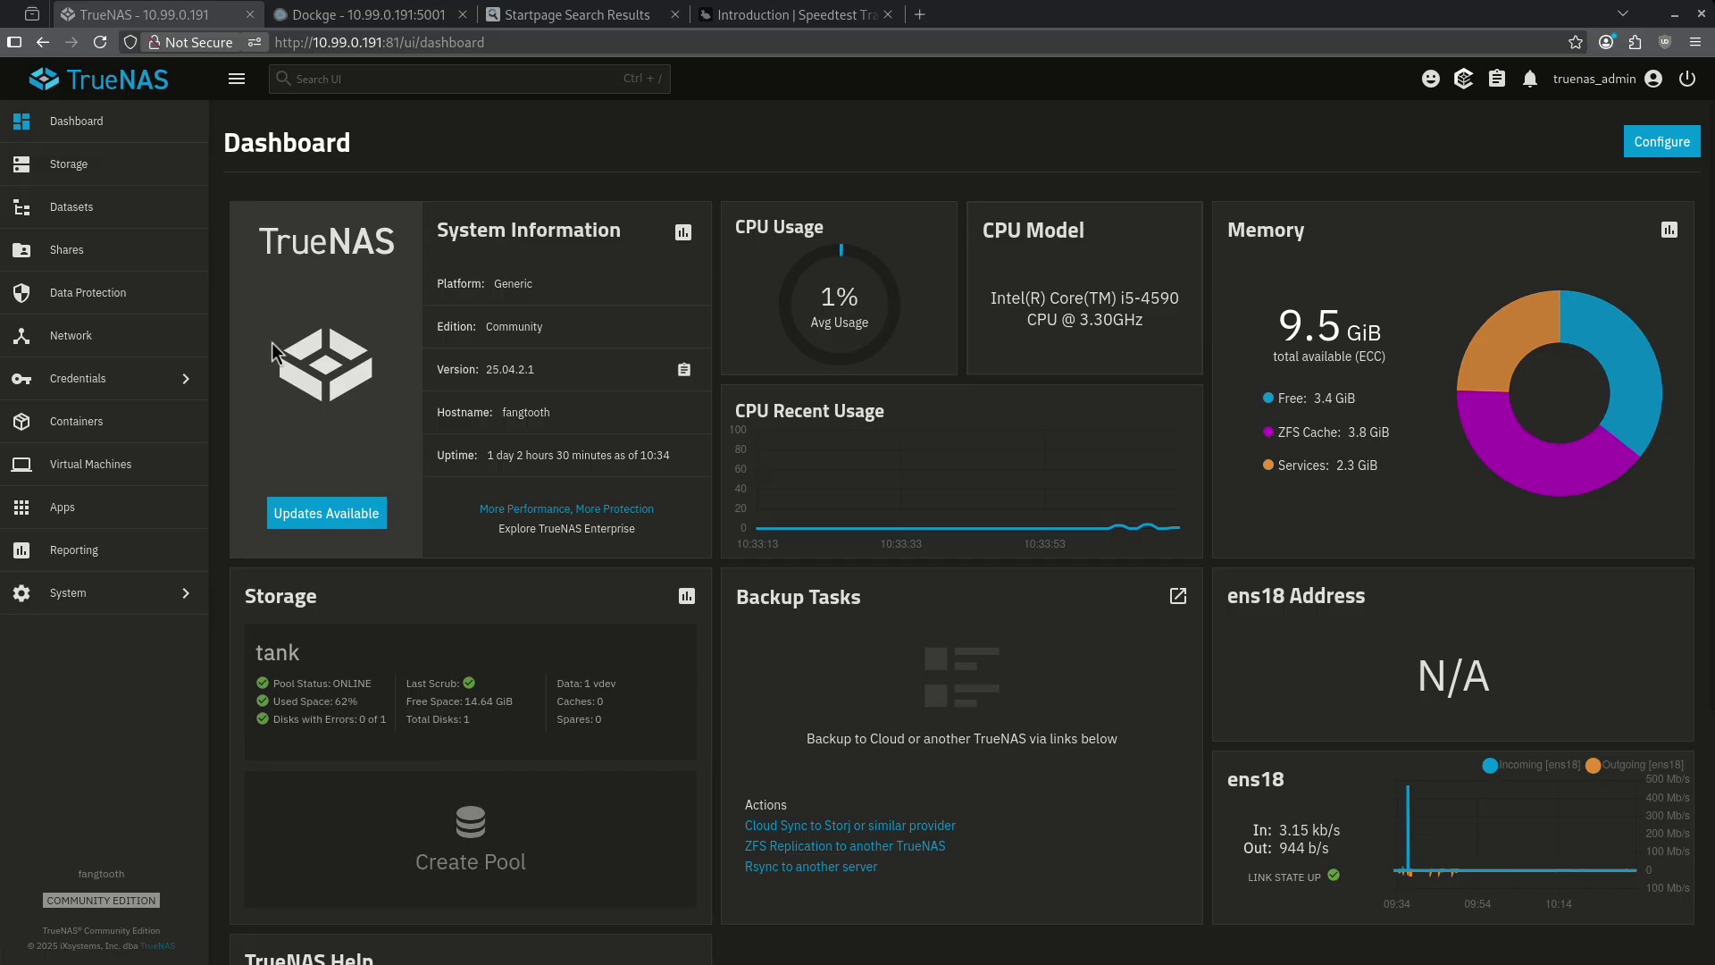
{"action": "left_click", "coordinate": [116, 212]}
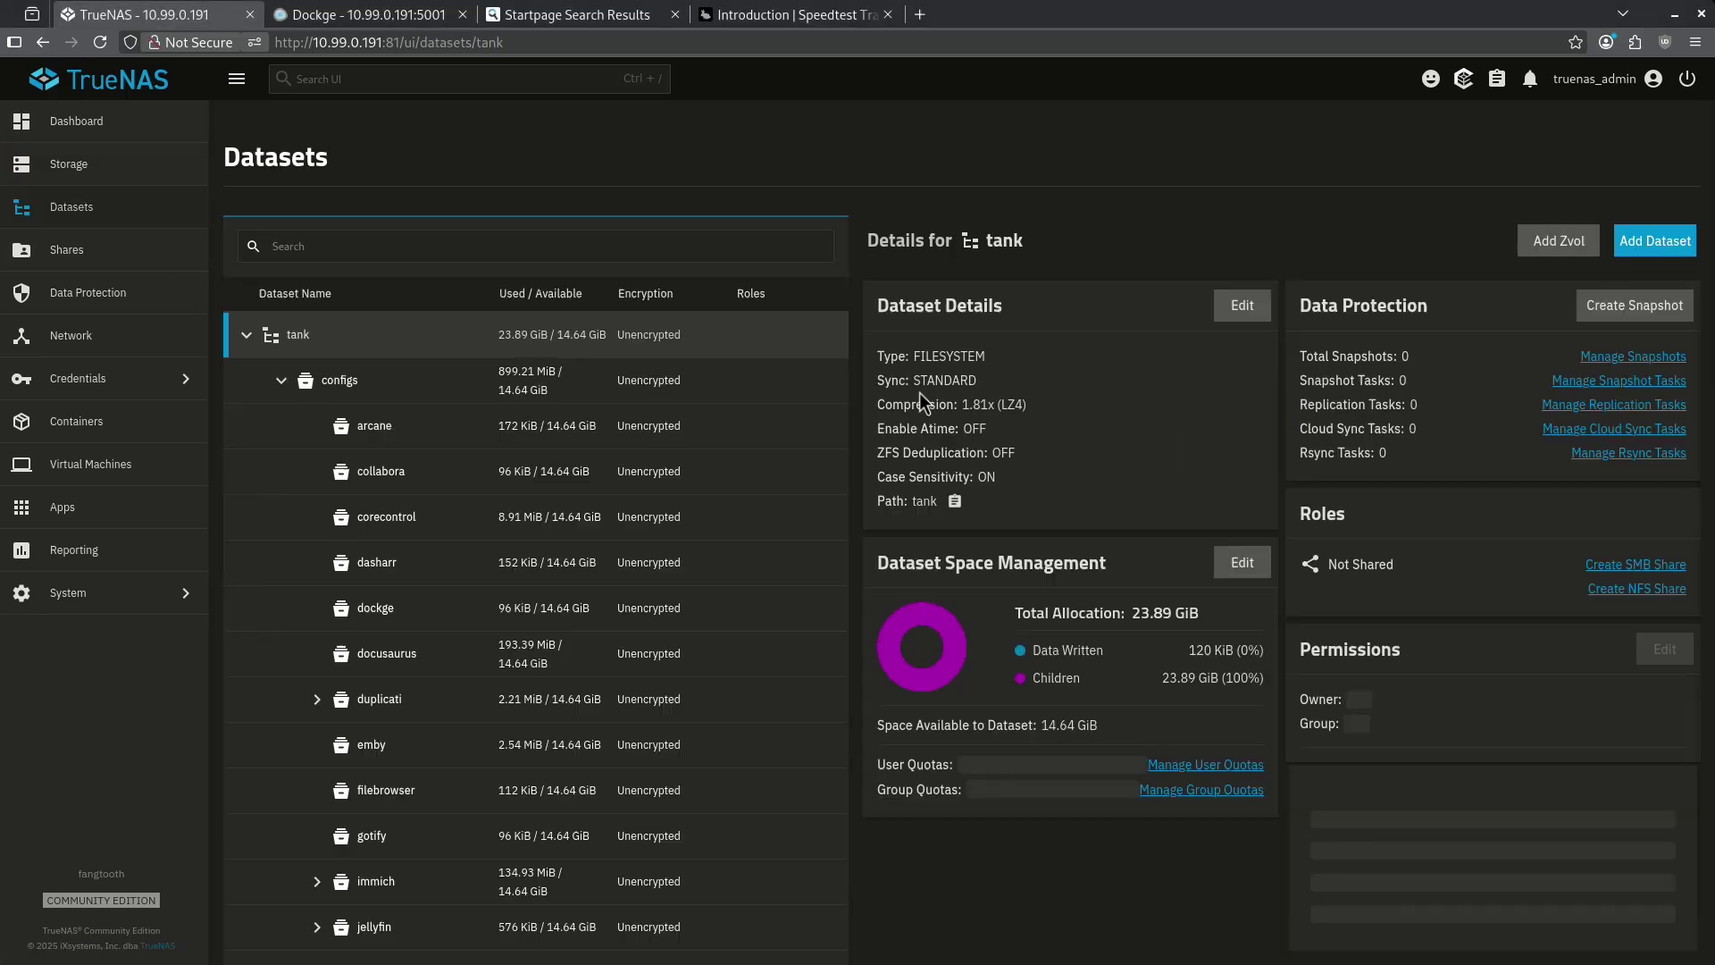
{"action": "left_click", "coordinate": [394, 383]}
{"action": "left_click", "coordinate": [1657, 243]}
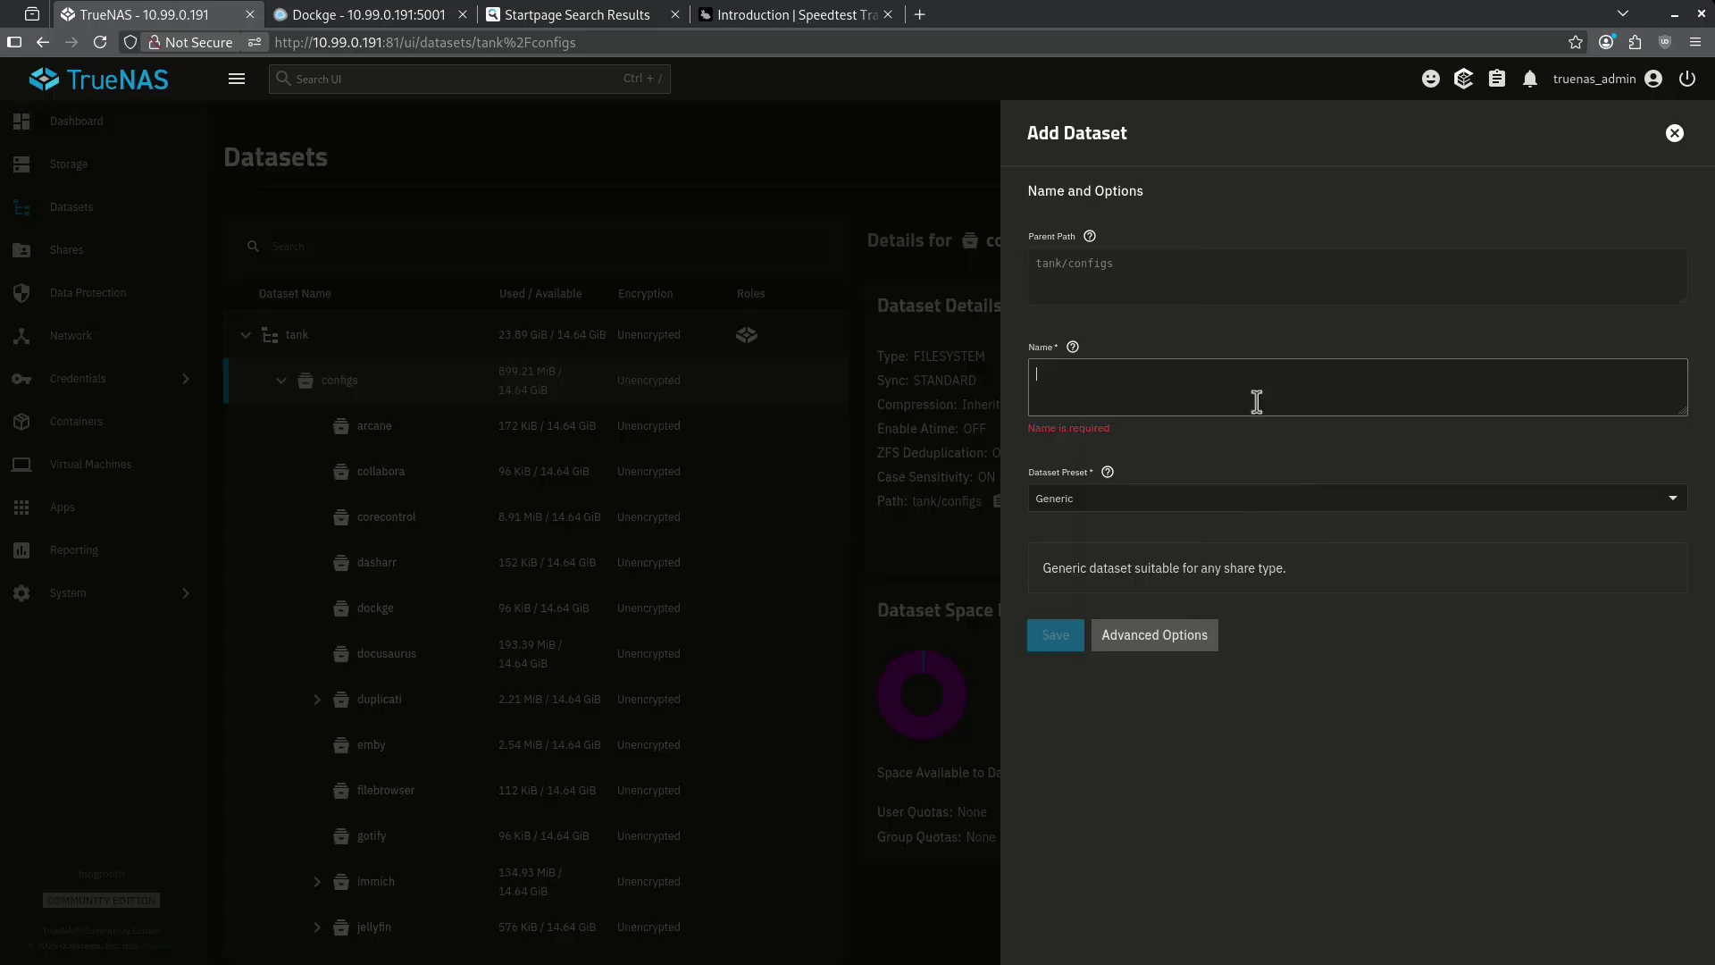
{"action": "type", "text": "speedtesttracker"}
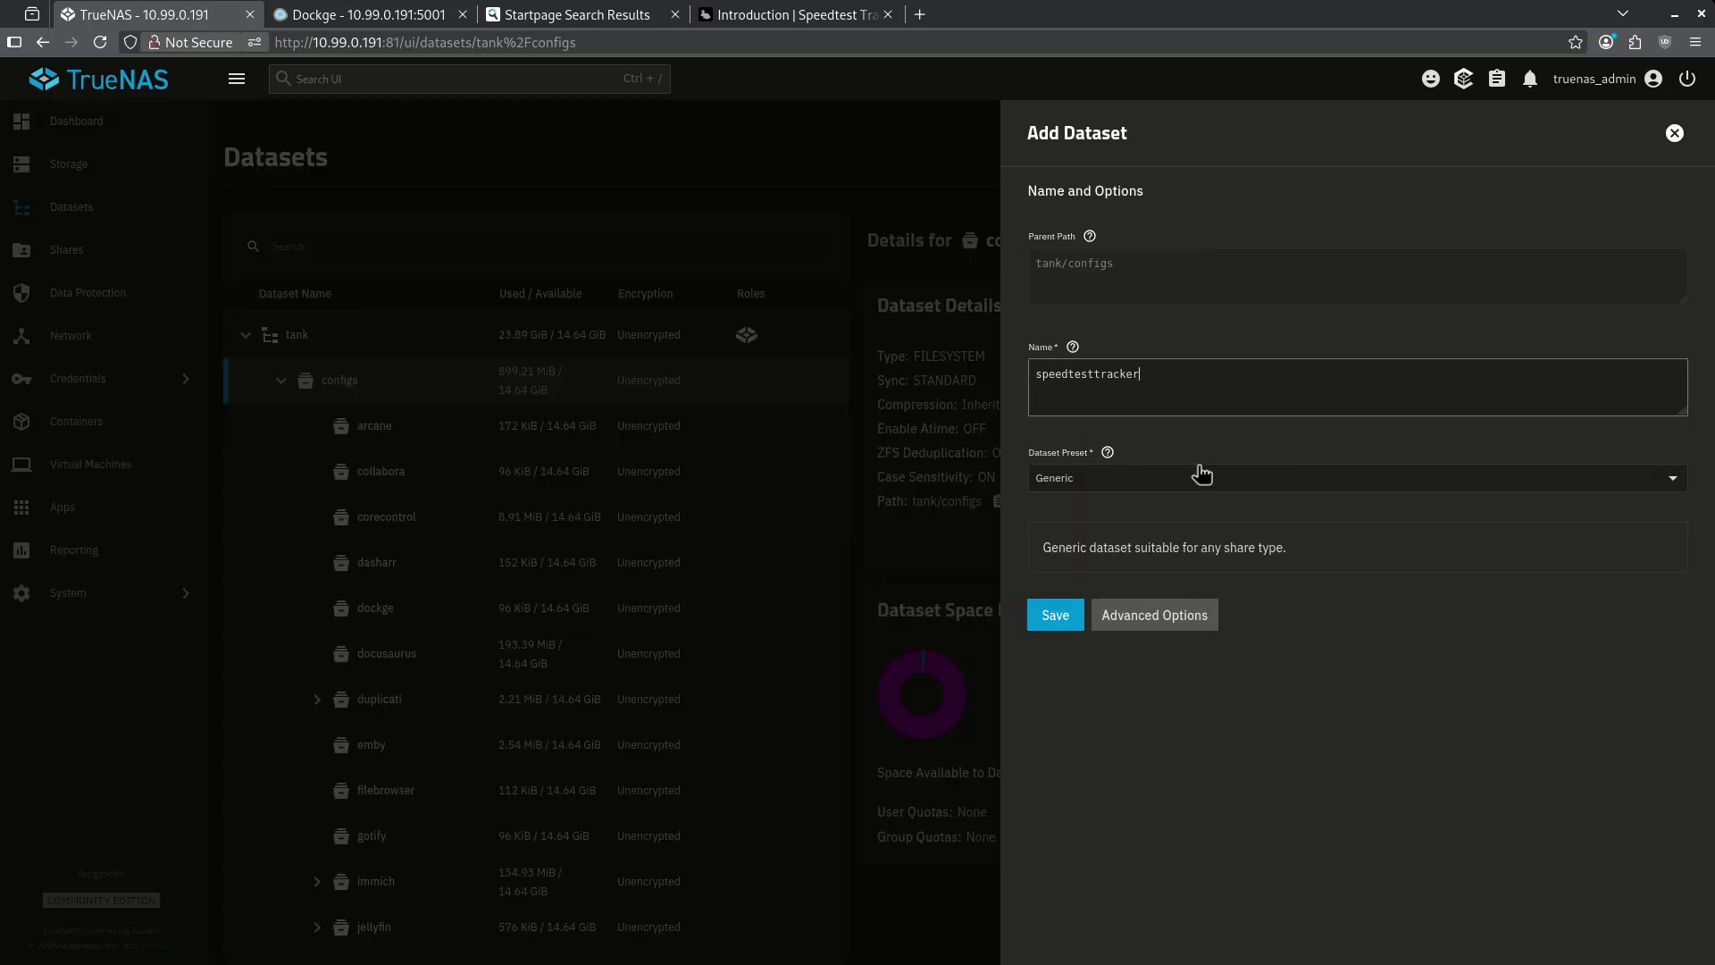
{"action": "left_click", "coordinate": [1181, 480]}
{"action": "left_click", "coordinate": [1114, 591]}
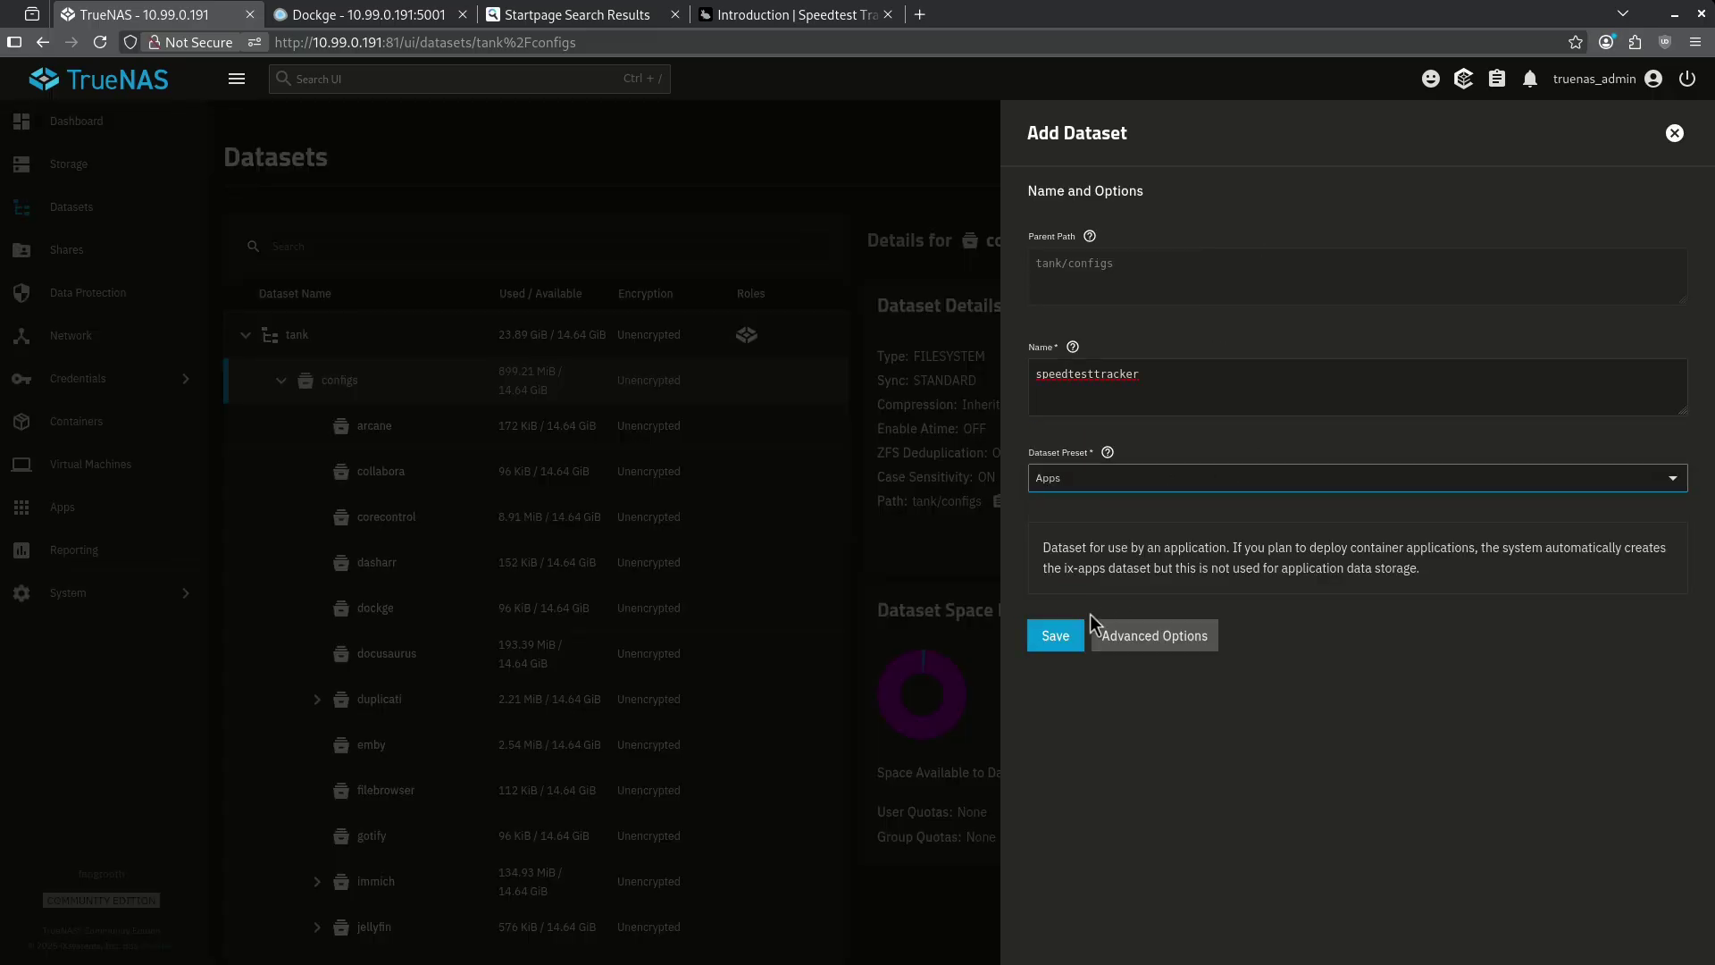
{"action": "left_click", "coordinate": [1055, 635]}
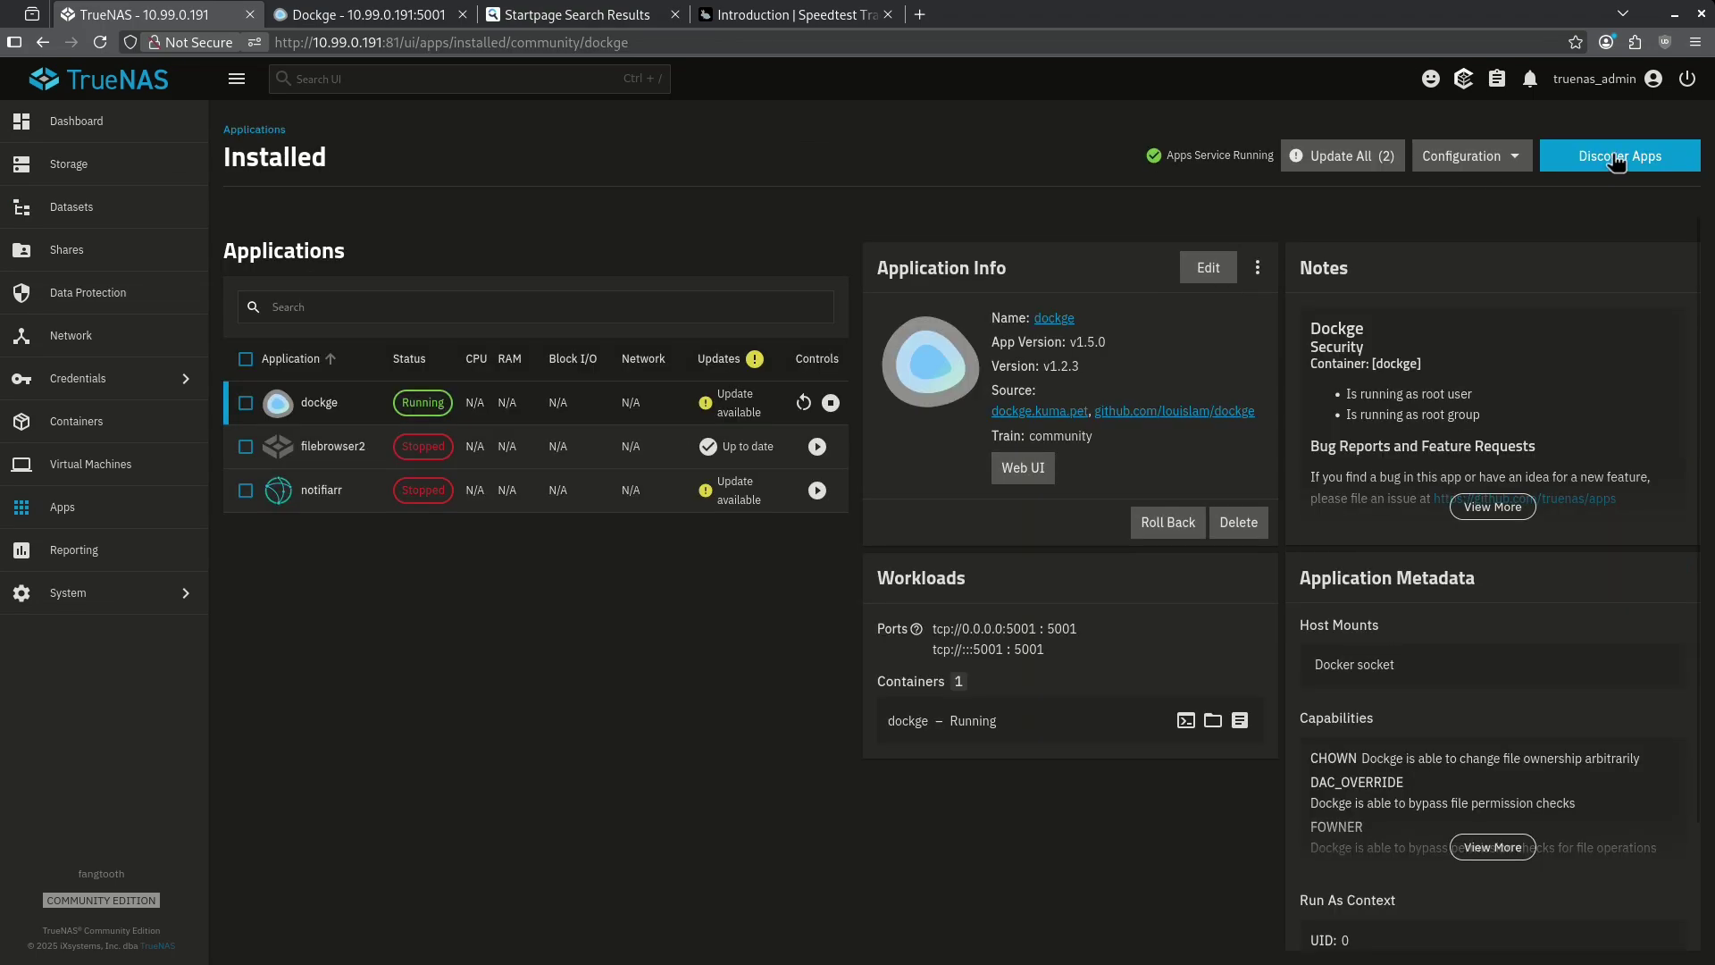
{"action": "left_click", "coordinate": [1617, 161]}
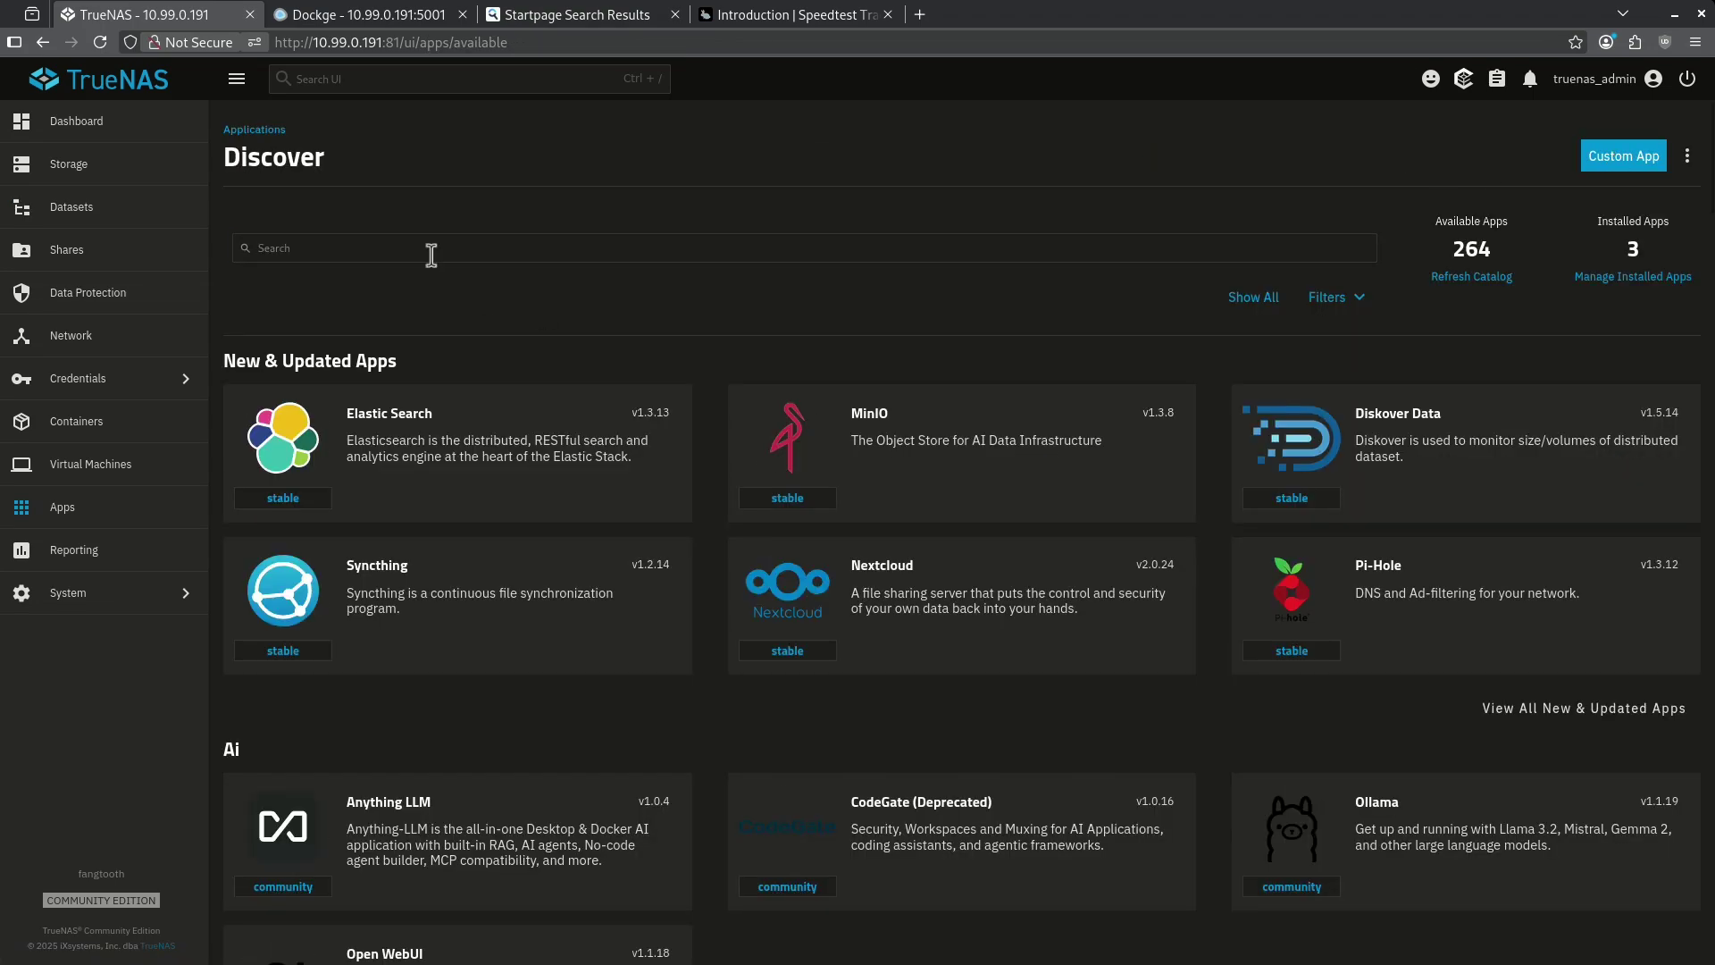
Step: Find Speedtest Tracker by searching speedtest and install it with host-path storage /mnt/tank/configs/speedtesttracker
{"action": "left_click", "coordinate": [432, 252]}
{"action": "type", "text": "speedtest"}
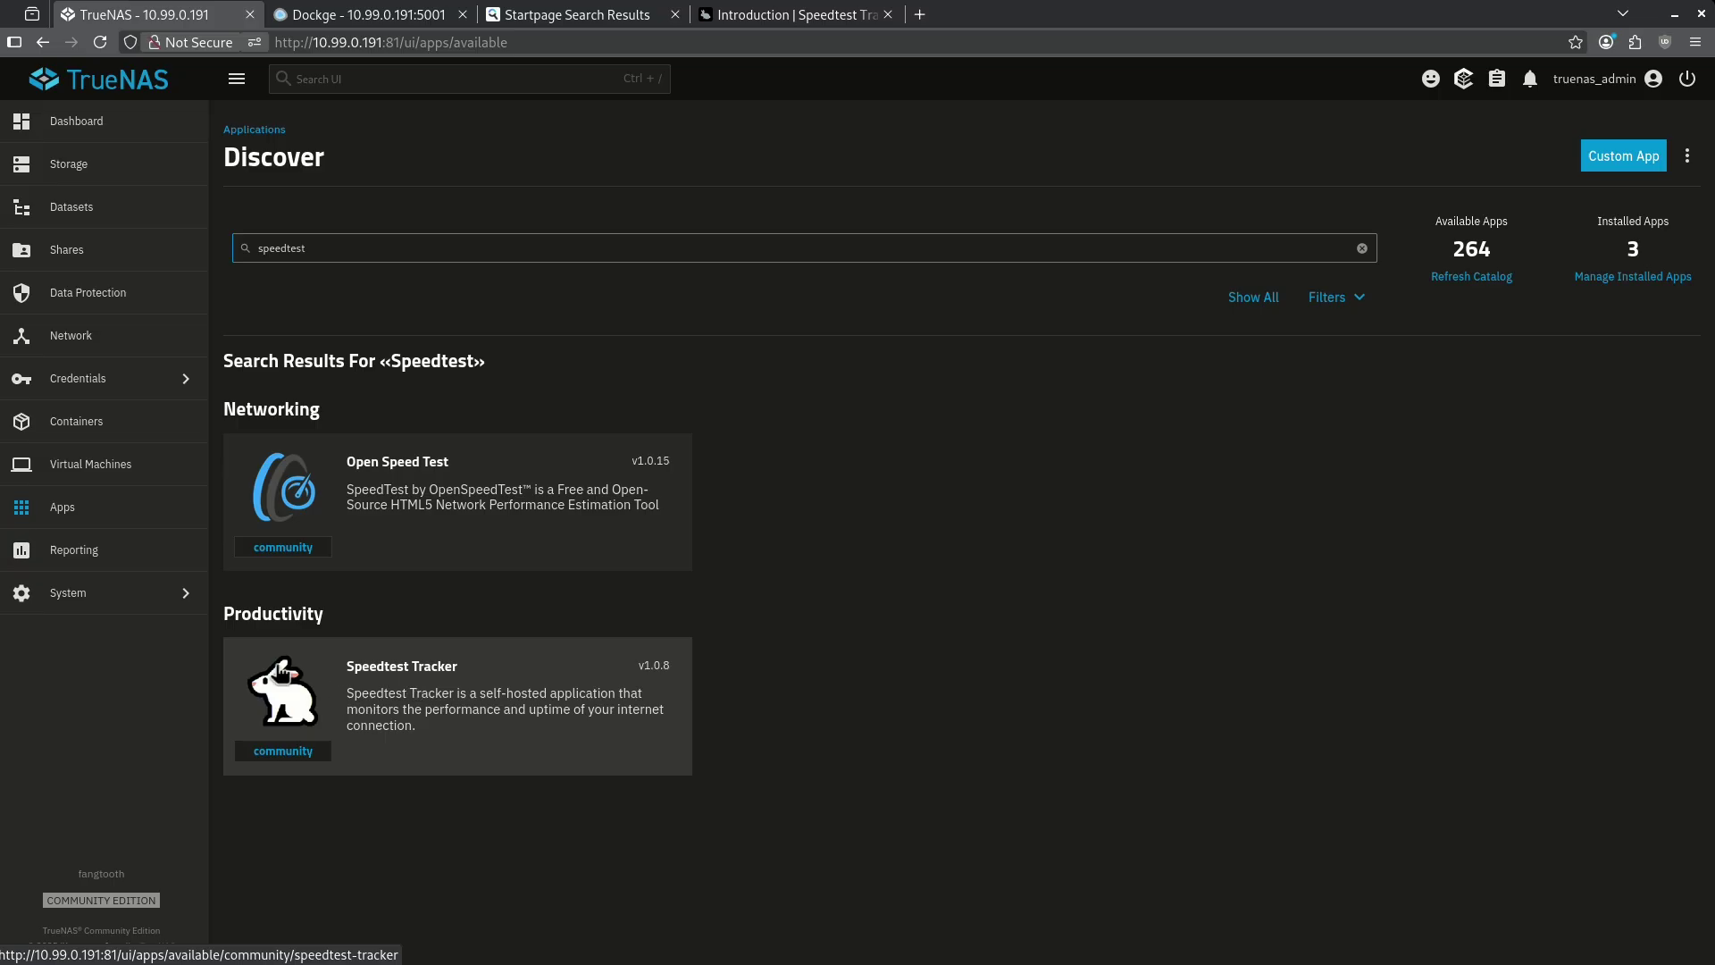
{"action": "left_click", "coordinate": [483, 702]}
{"action": "left_click", "coordinate": [384, 400]}
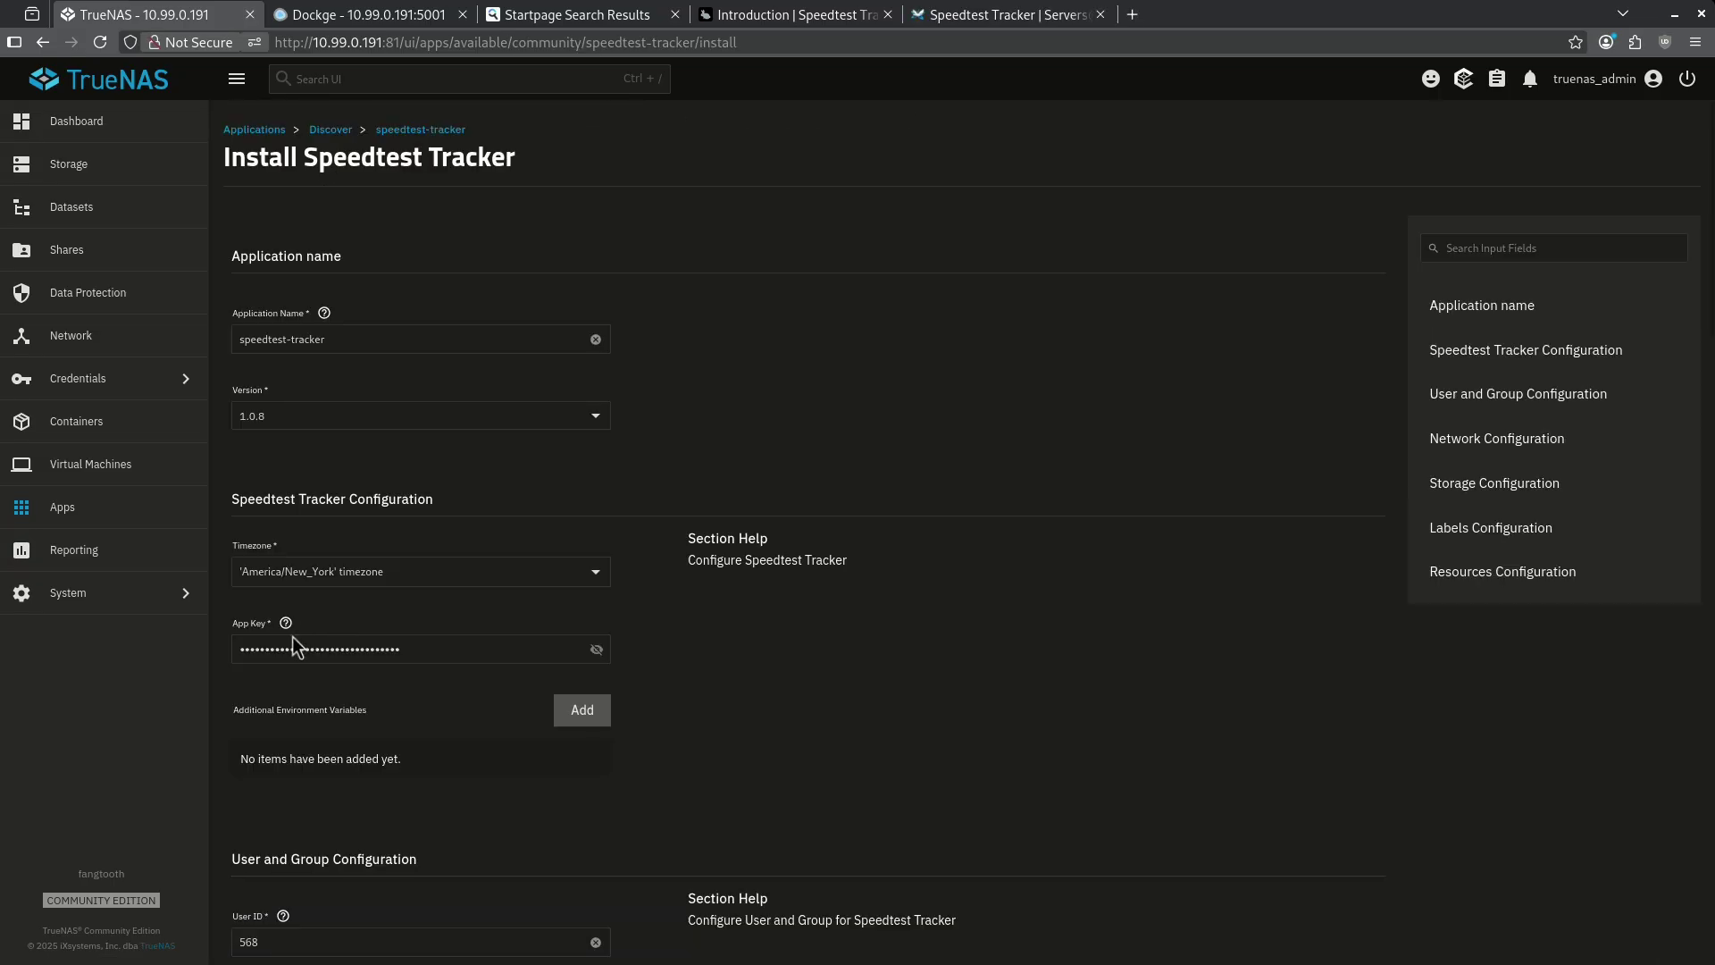
{"action": "scroll", "coordinate": [294, 636], "scroll_direction": "down", "scroll_amount": 10}
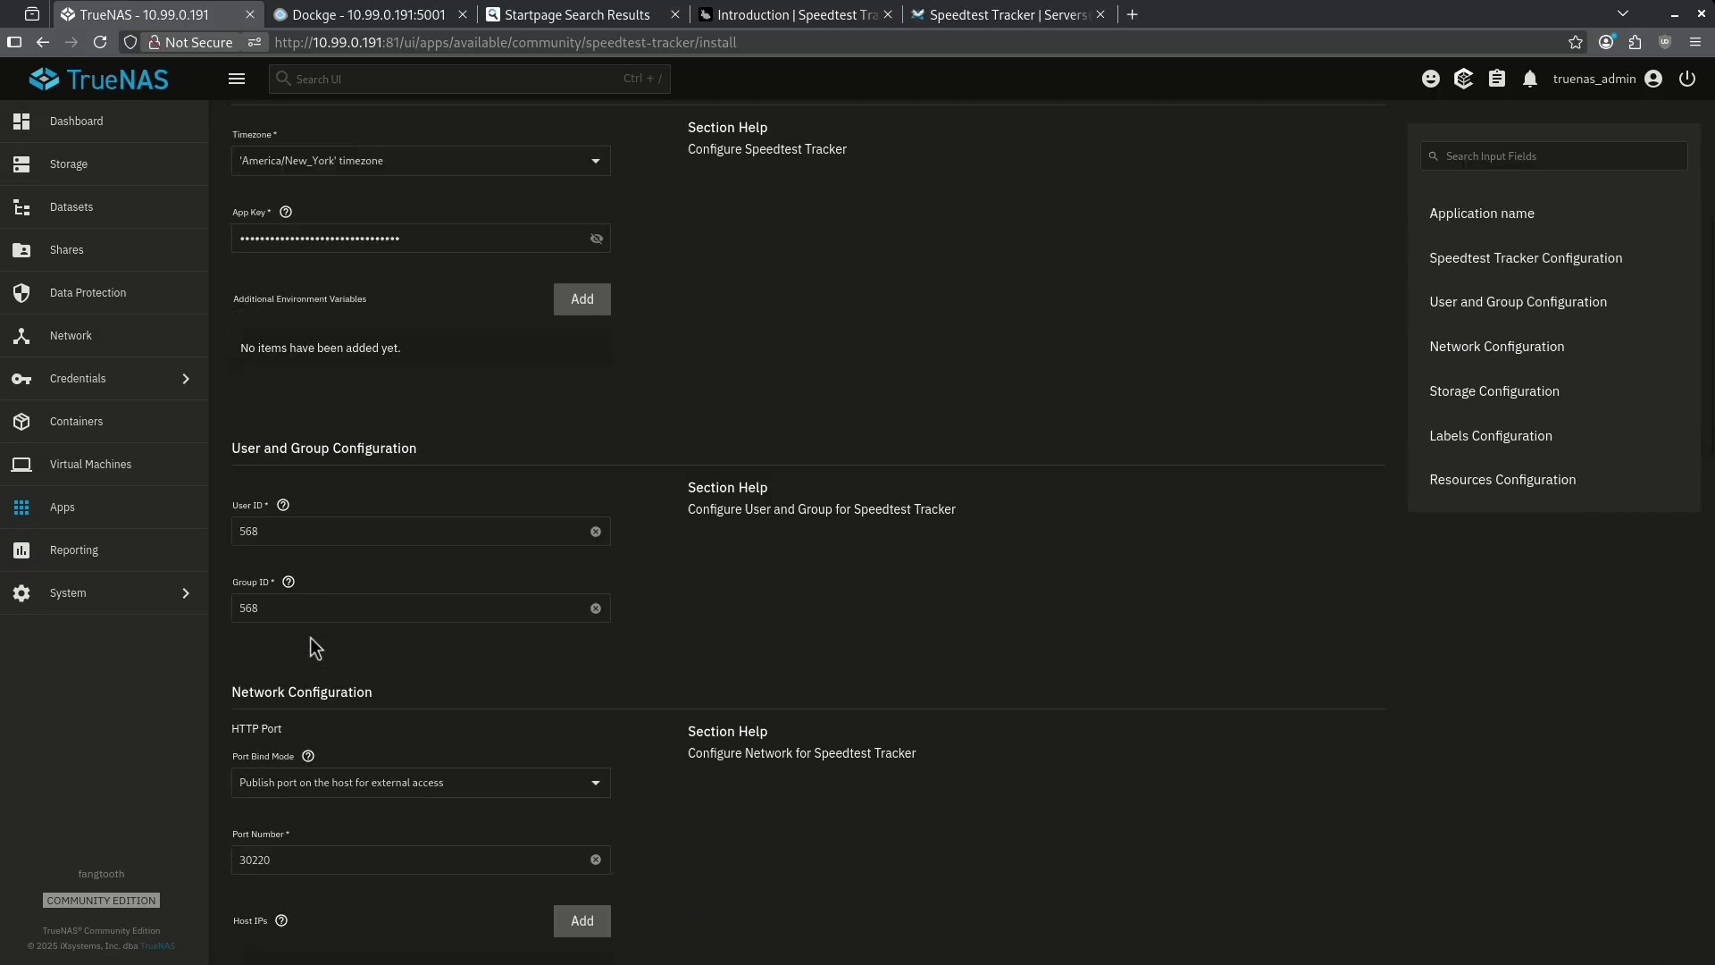
{"action": "scroll", "coordinate": [309, 636], "scroll_direction": "down", "scroll_amount": 3}
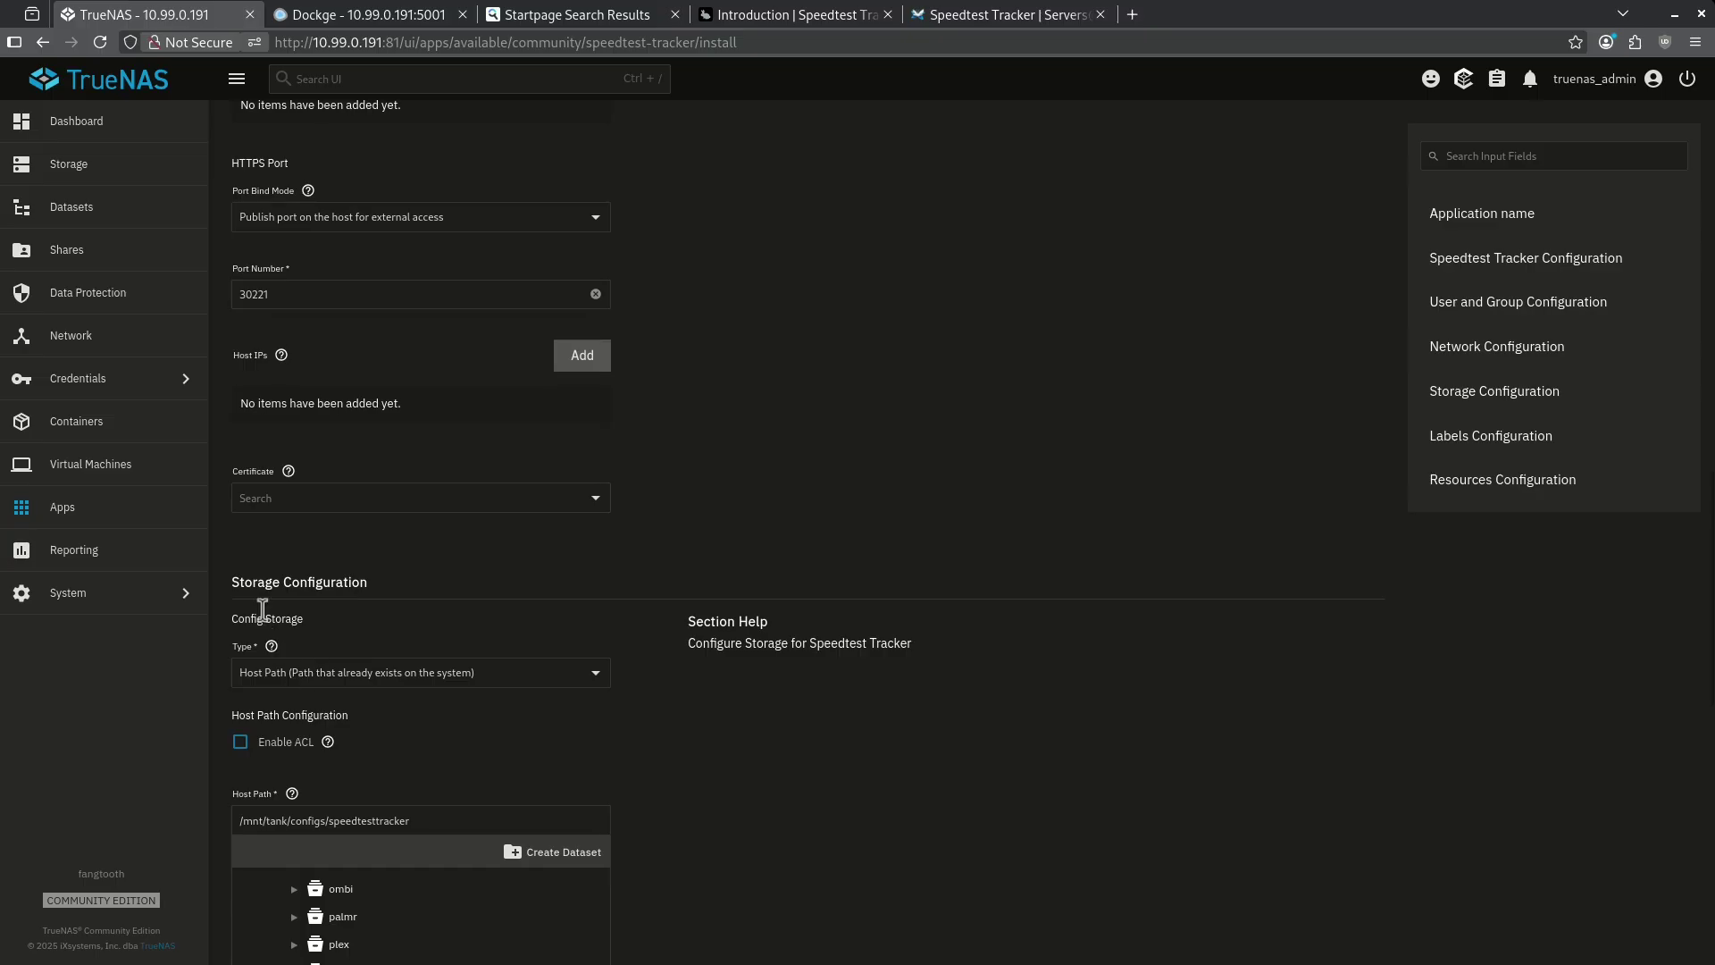
{"action": "scroll", "coordinate": [286, 626], "scroll_direction": "down", "scroll_amount": 3}
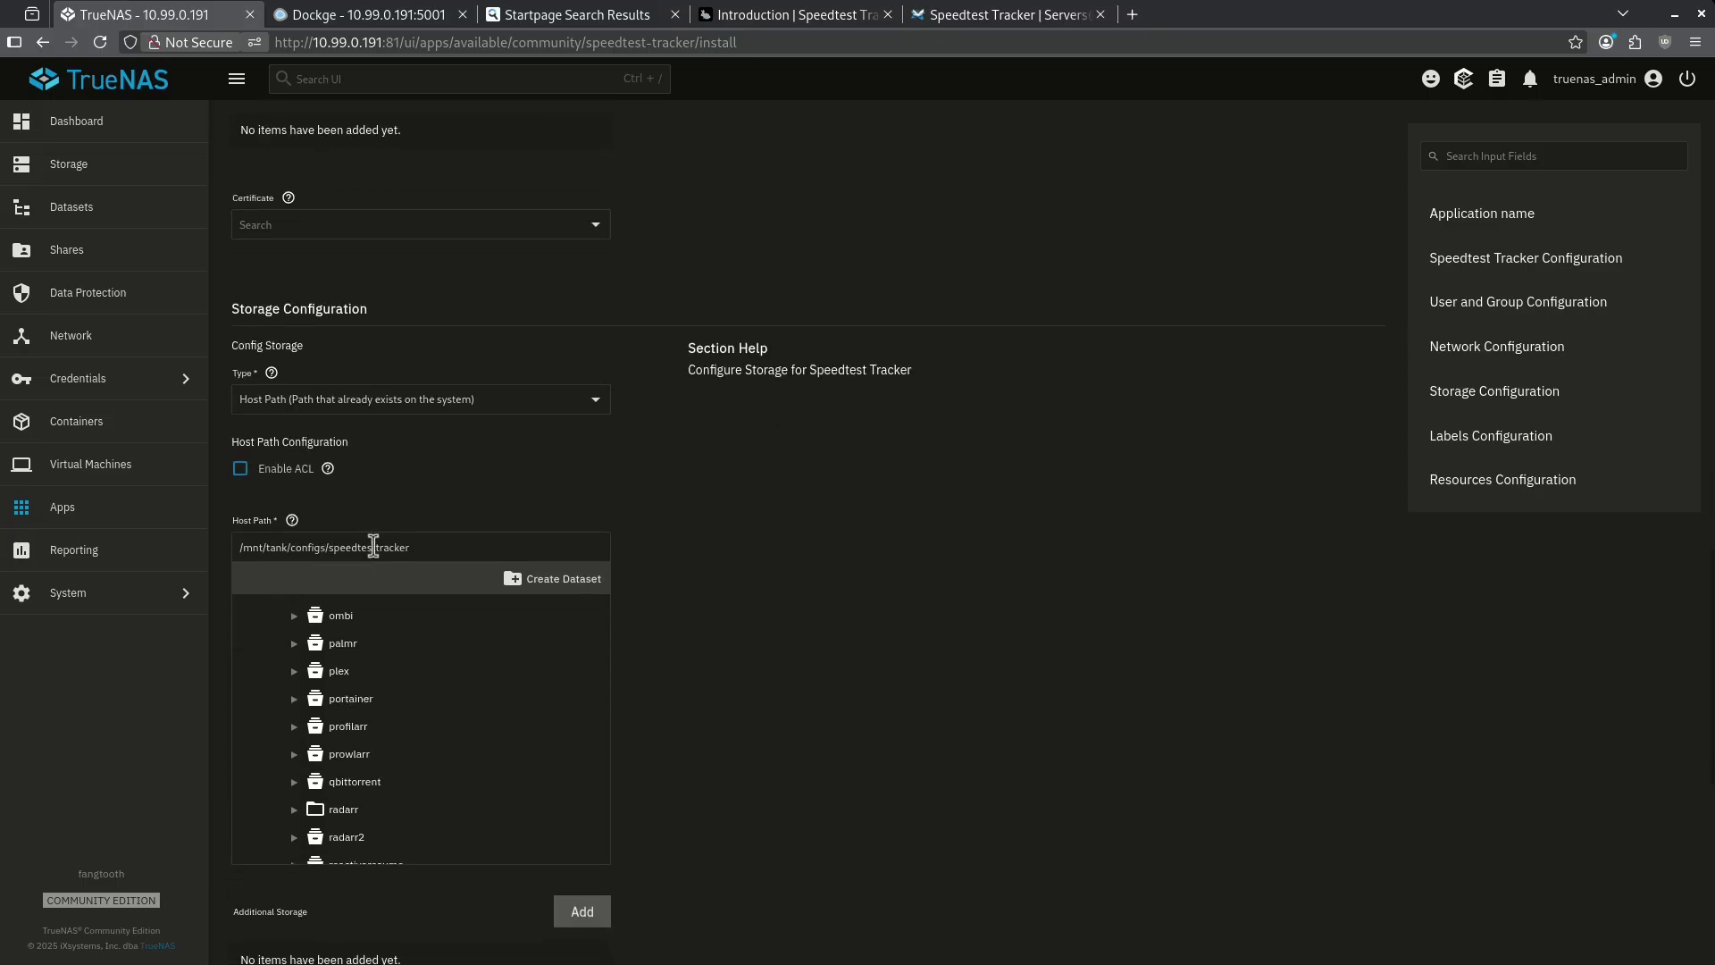
{"action": "scroll", "coordinate": [373, 547], "scroll_direction": "down", "scroll_amount": 7}
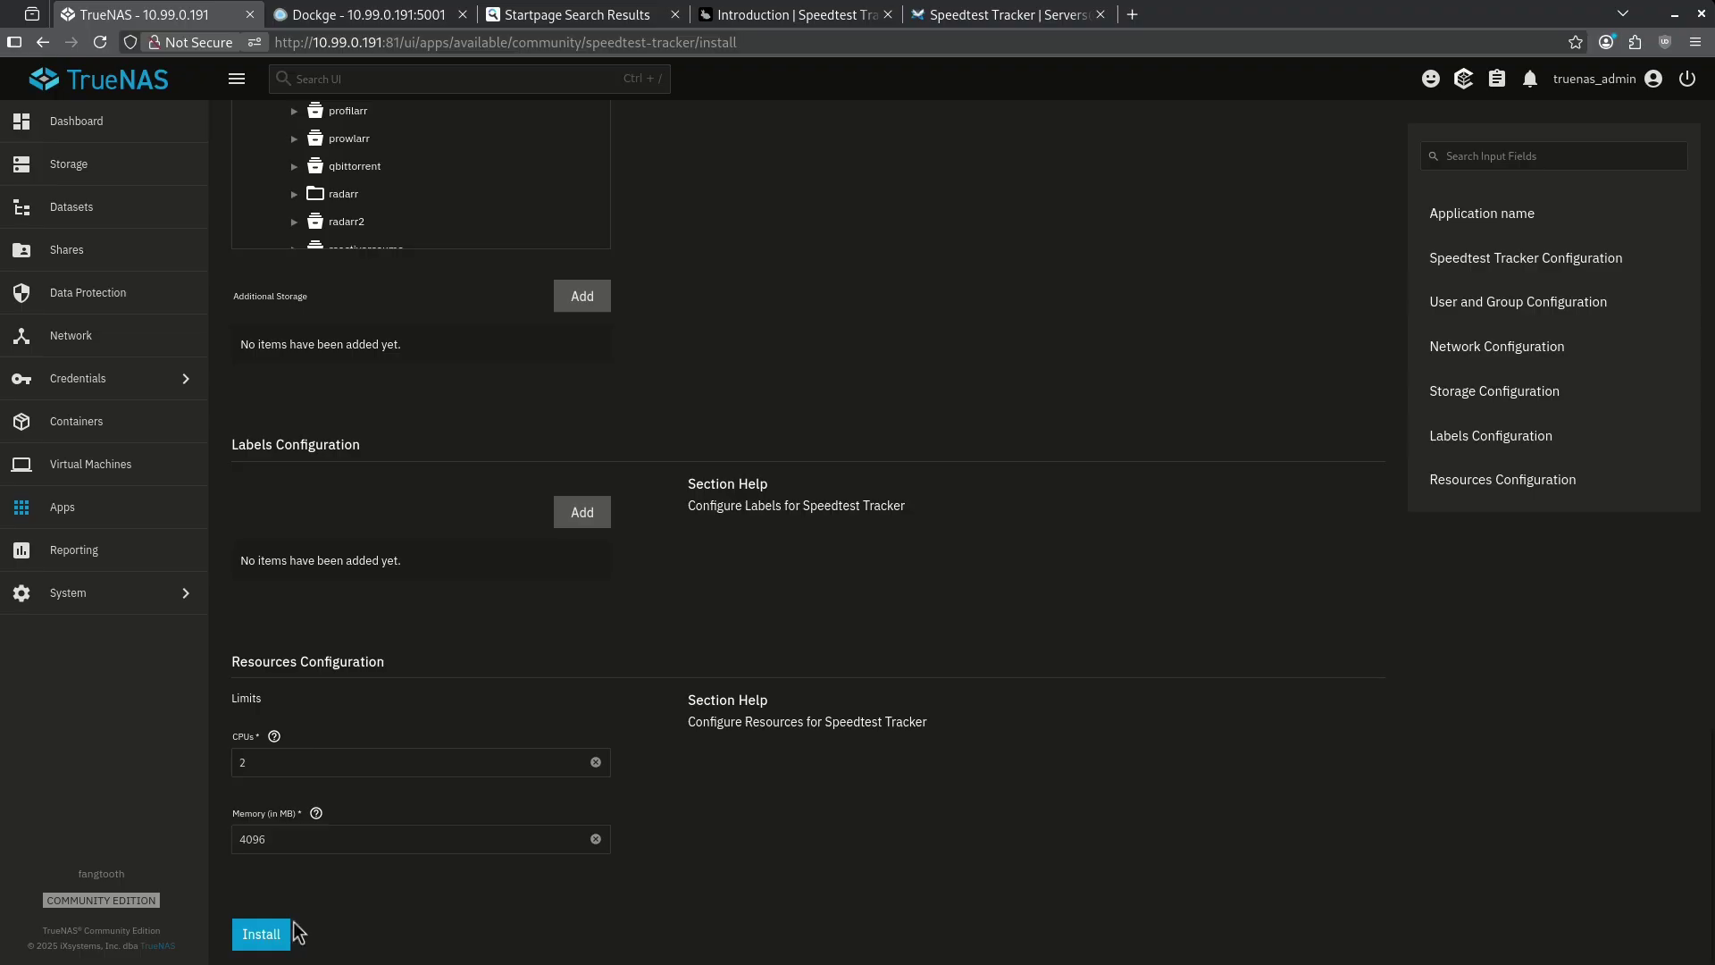
{"action": "left_click", "coordinate": [286, 932]}
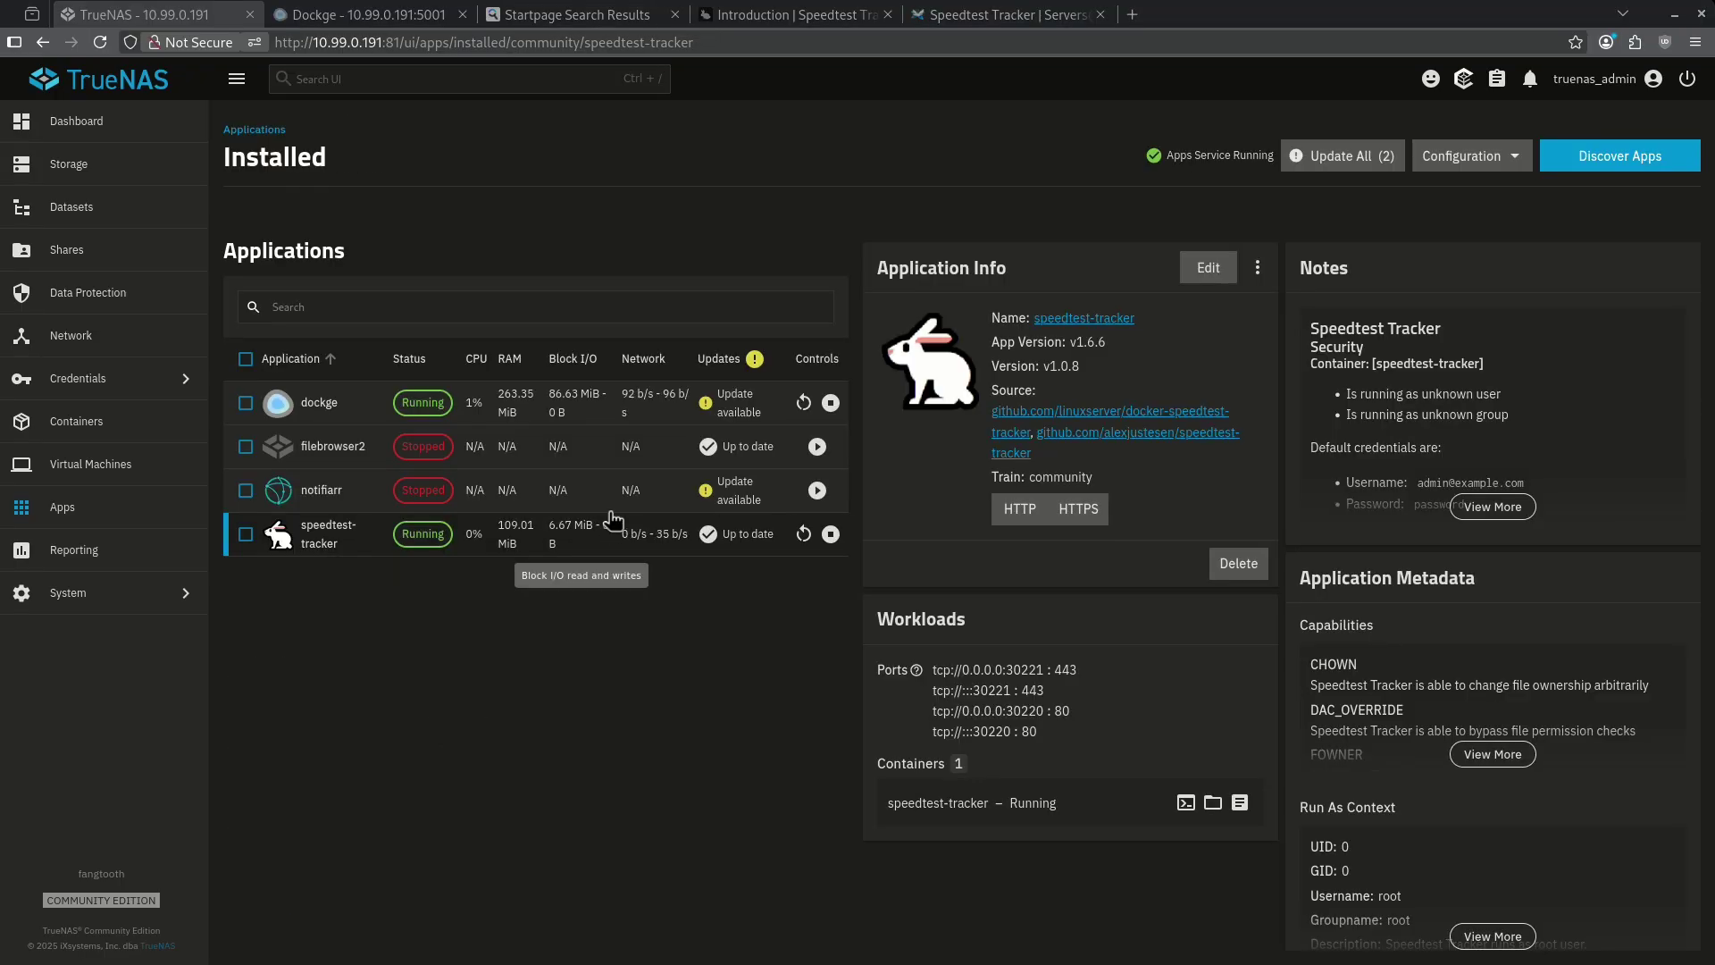
Step: Start a Dockge stack named speedtesttracker and paste the wiki's compose YAML into it
{"action": "left_click", "coordinate": [335, 19]}
{"action": "left_click", "coordinate": [121, 161]}
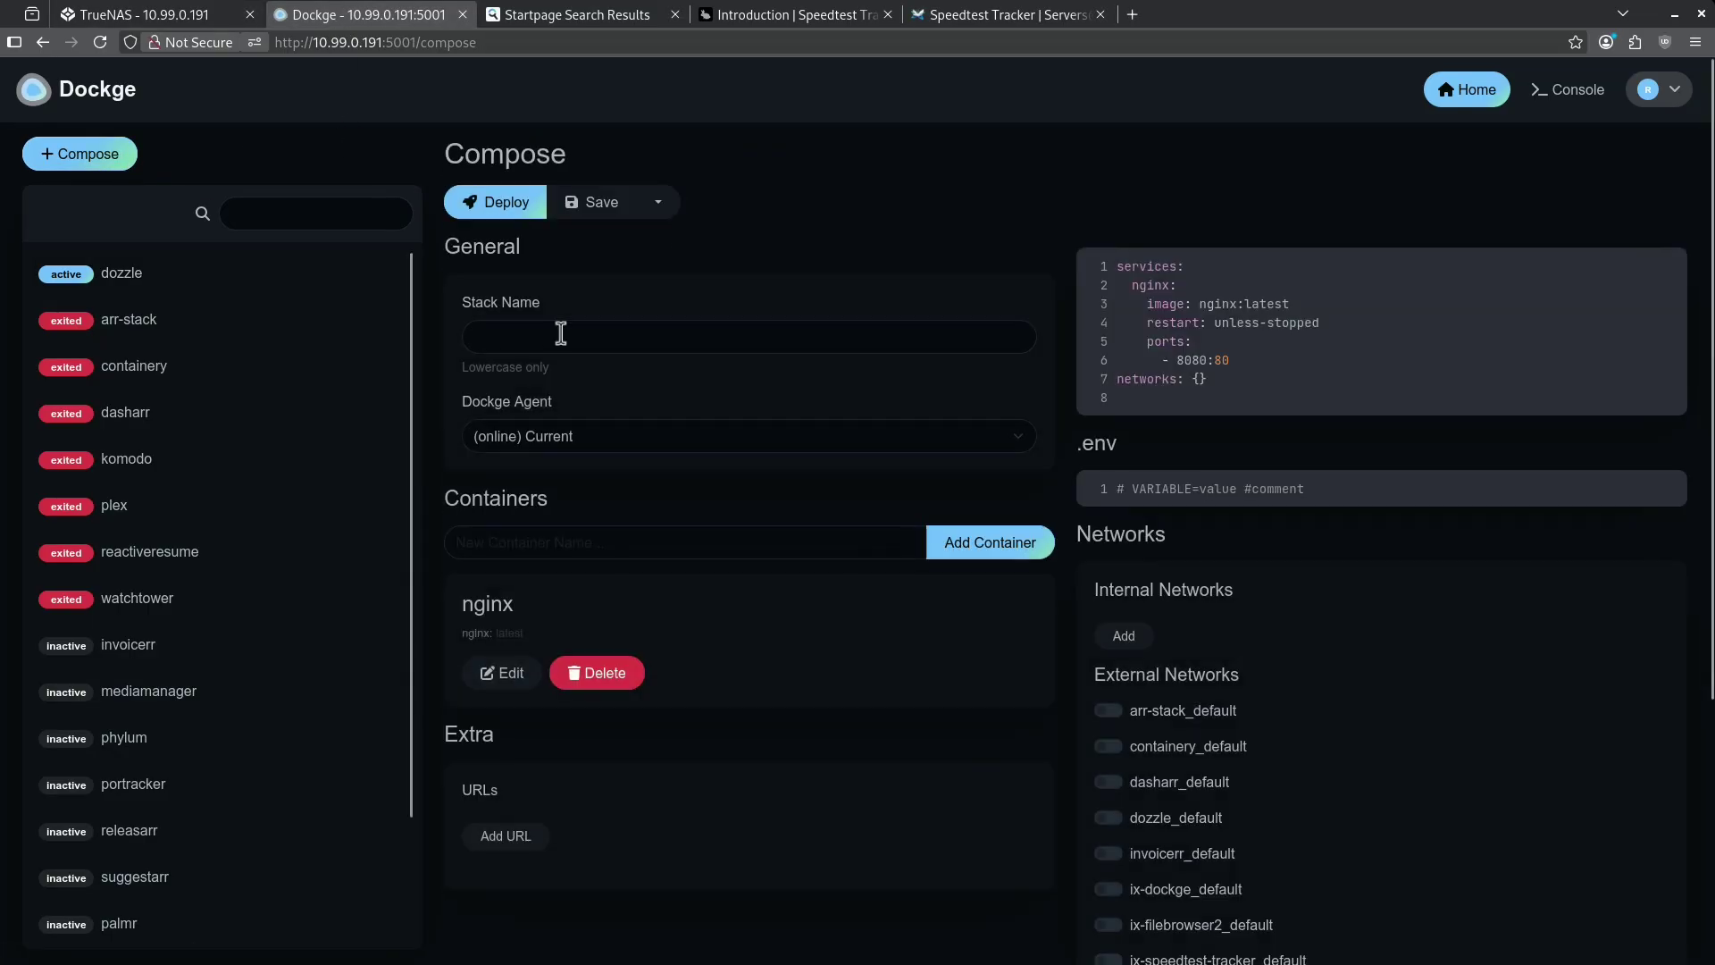
{"action": "left_click", "coordinate": [559, 335]}
{"action": "type", "text": "speedtesttracker"}
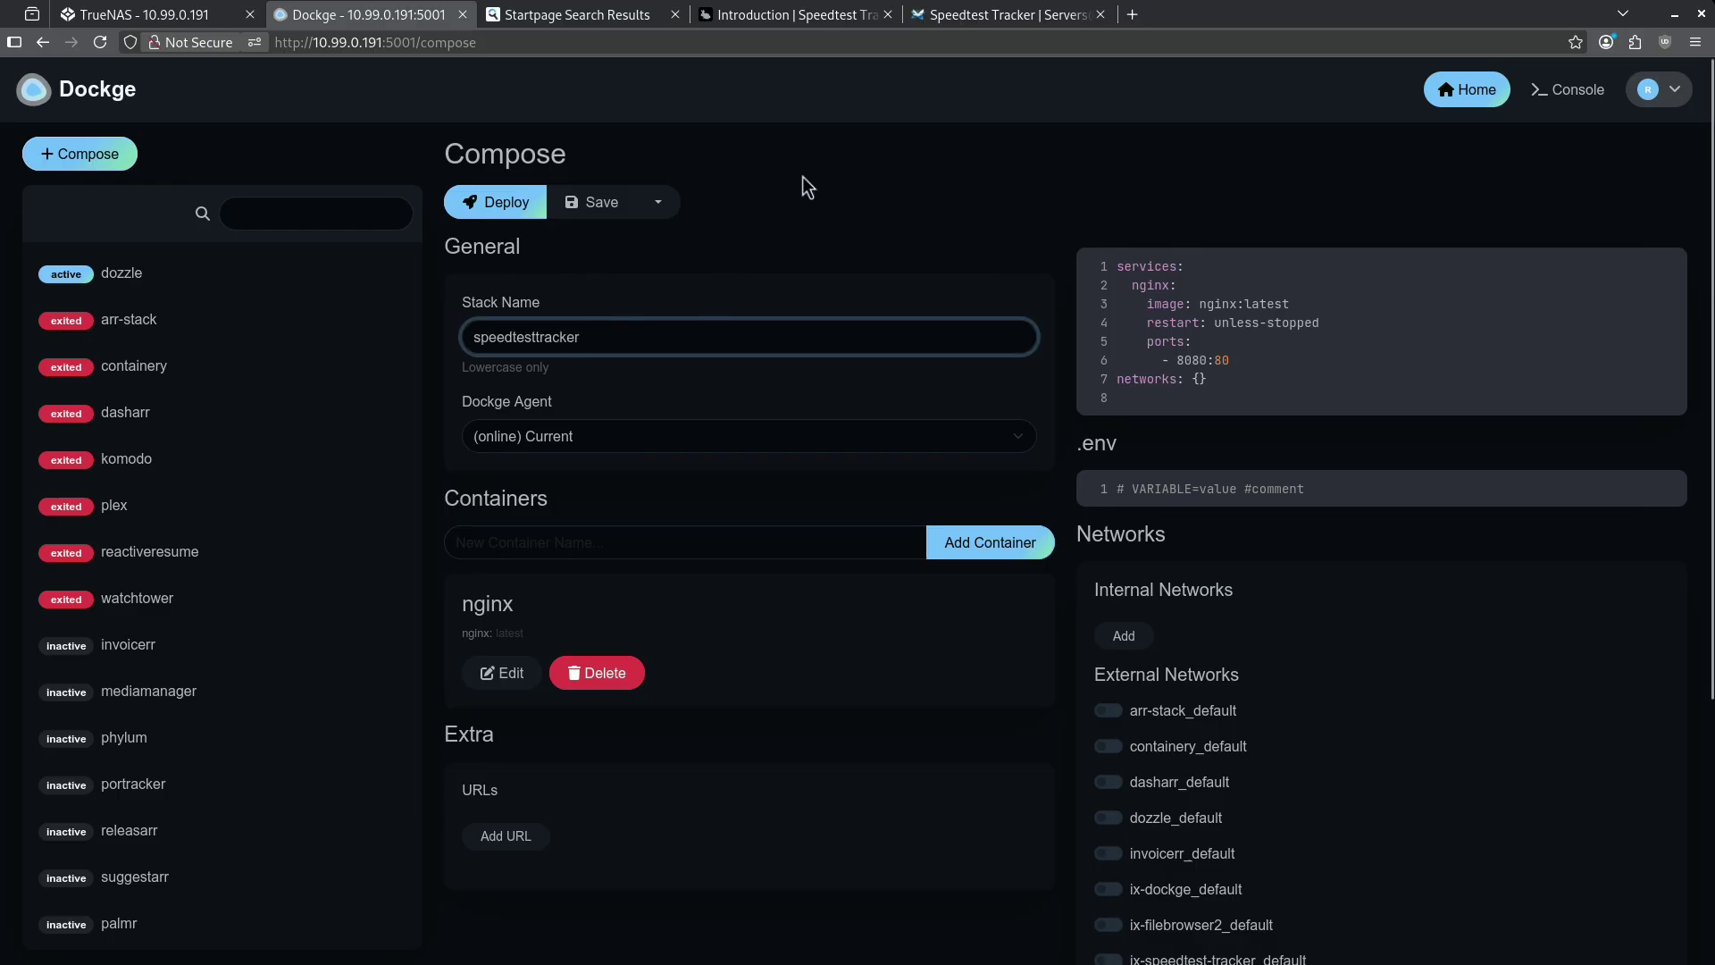
{"action": "left_click", "coordinate": [941, 24]}
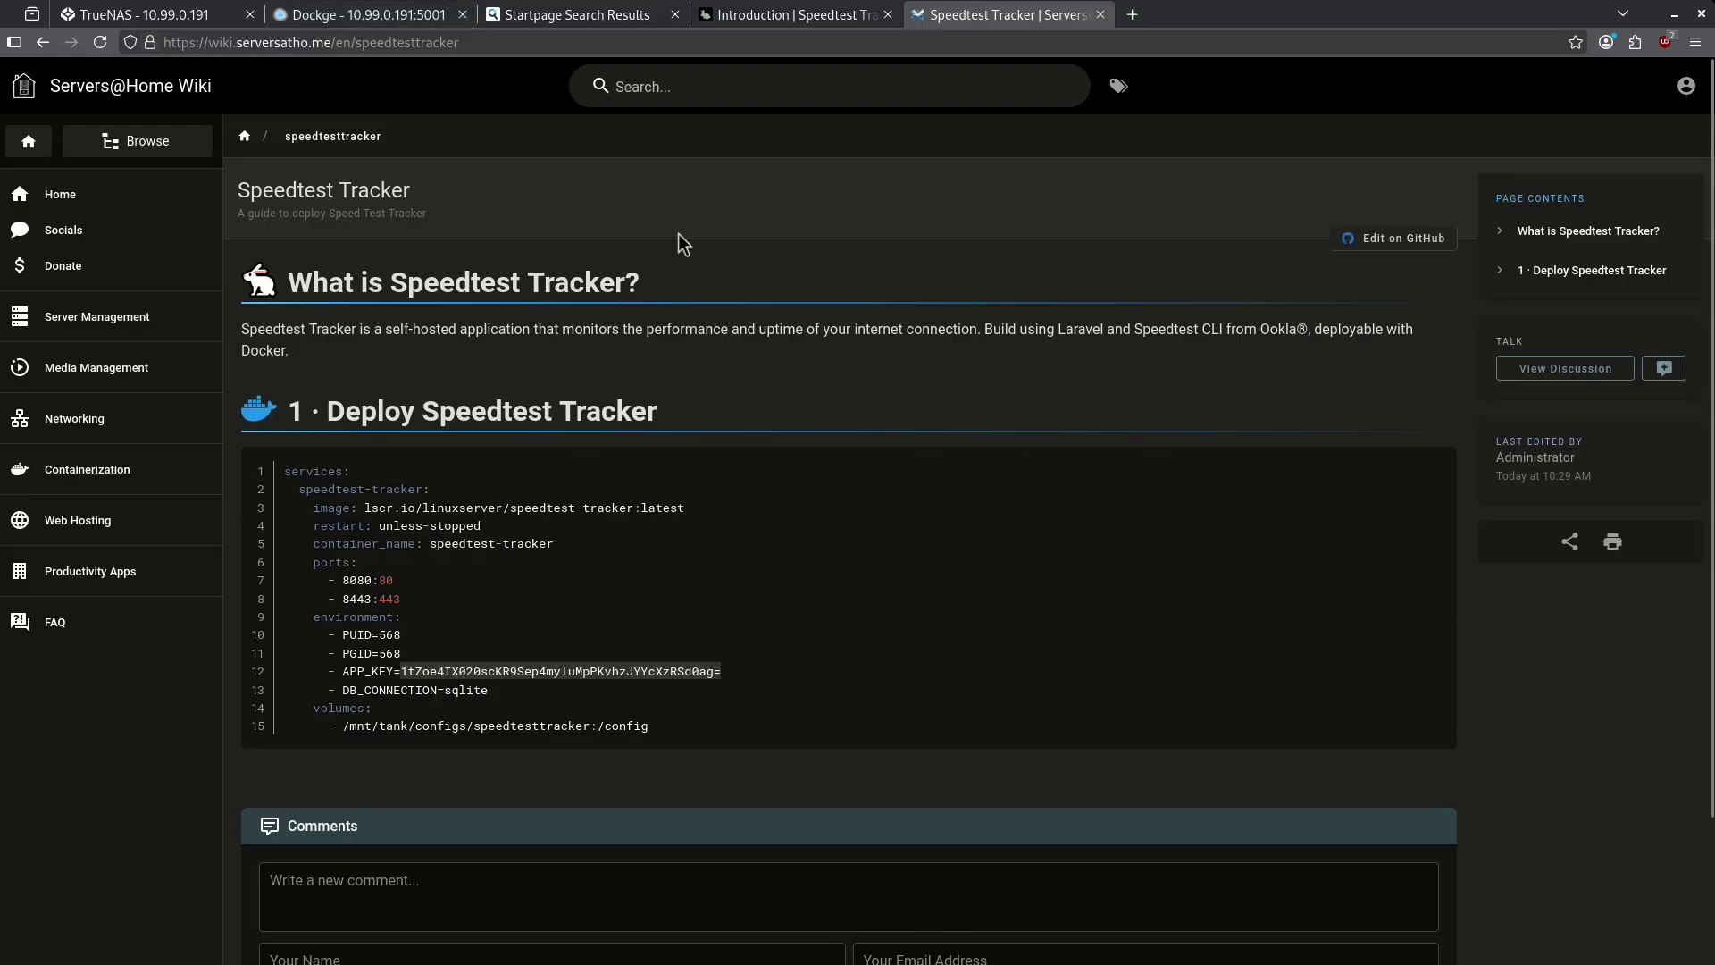
{"action": "left_click", "coordinate": [1434, 463]}
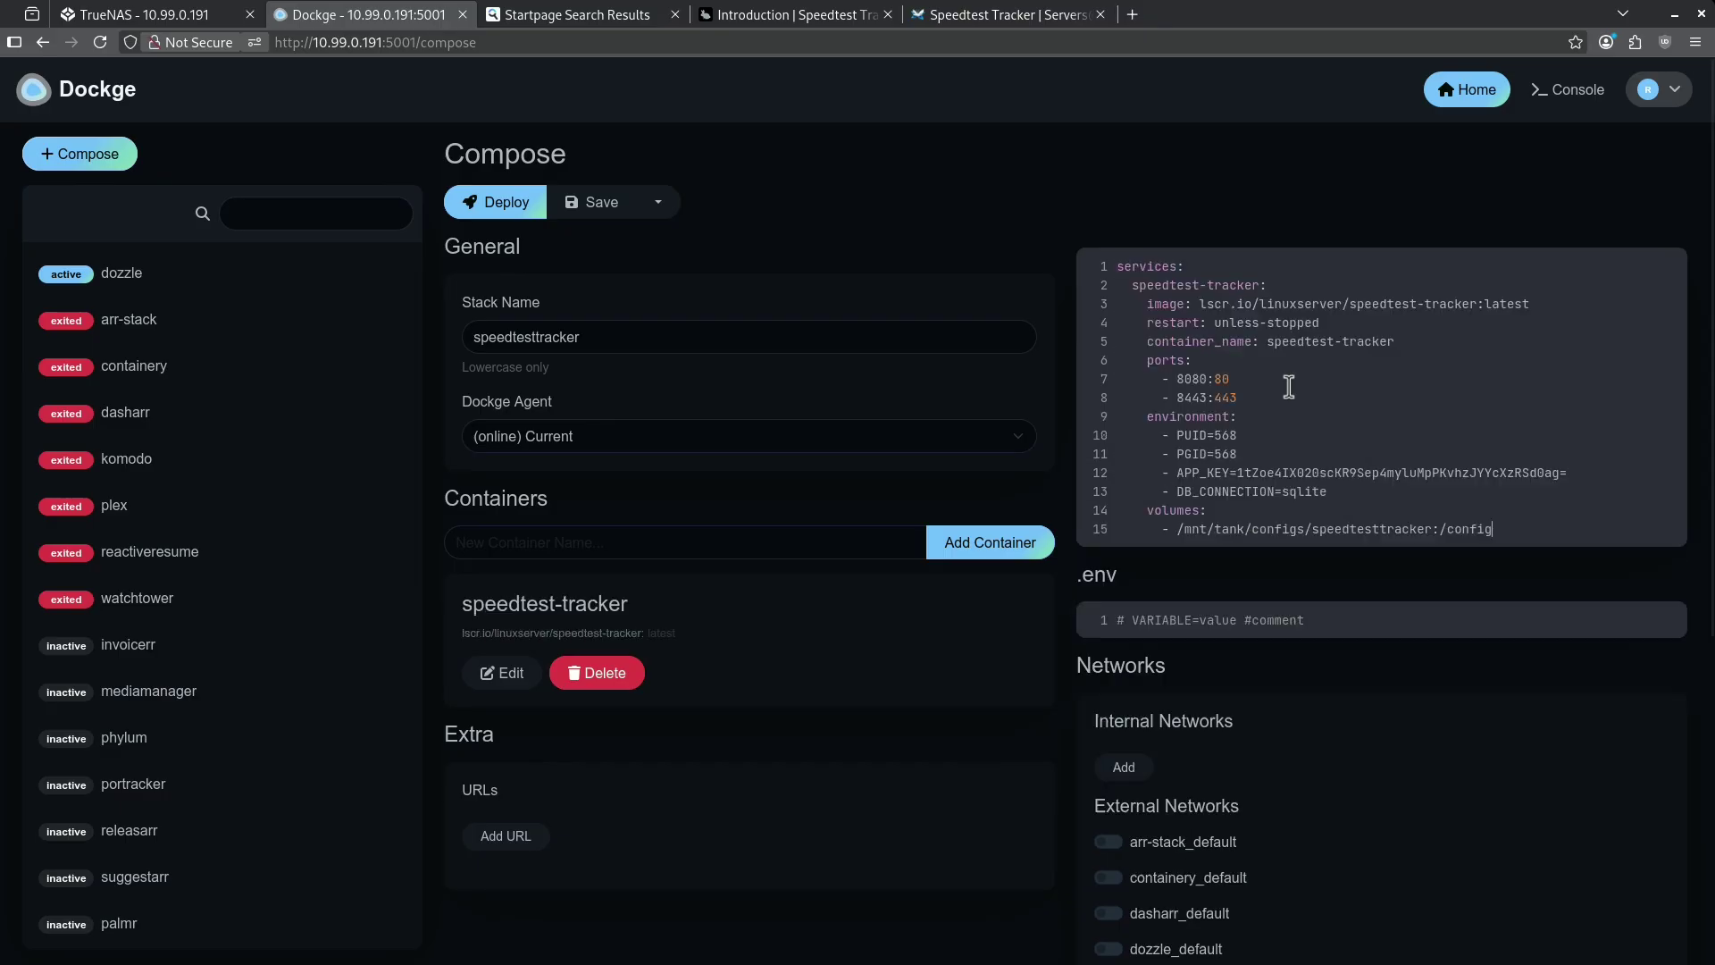
{"action": "key", "text": "ctrl+Tab"}
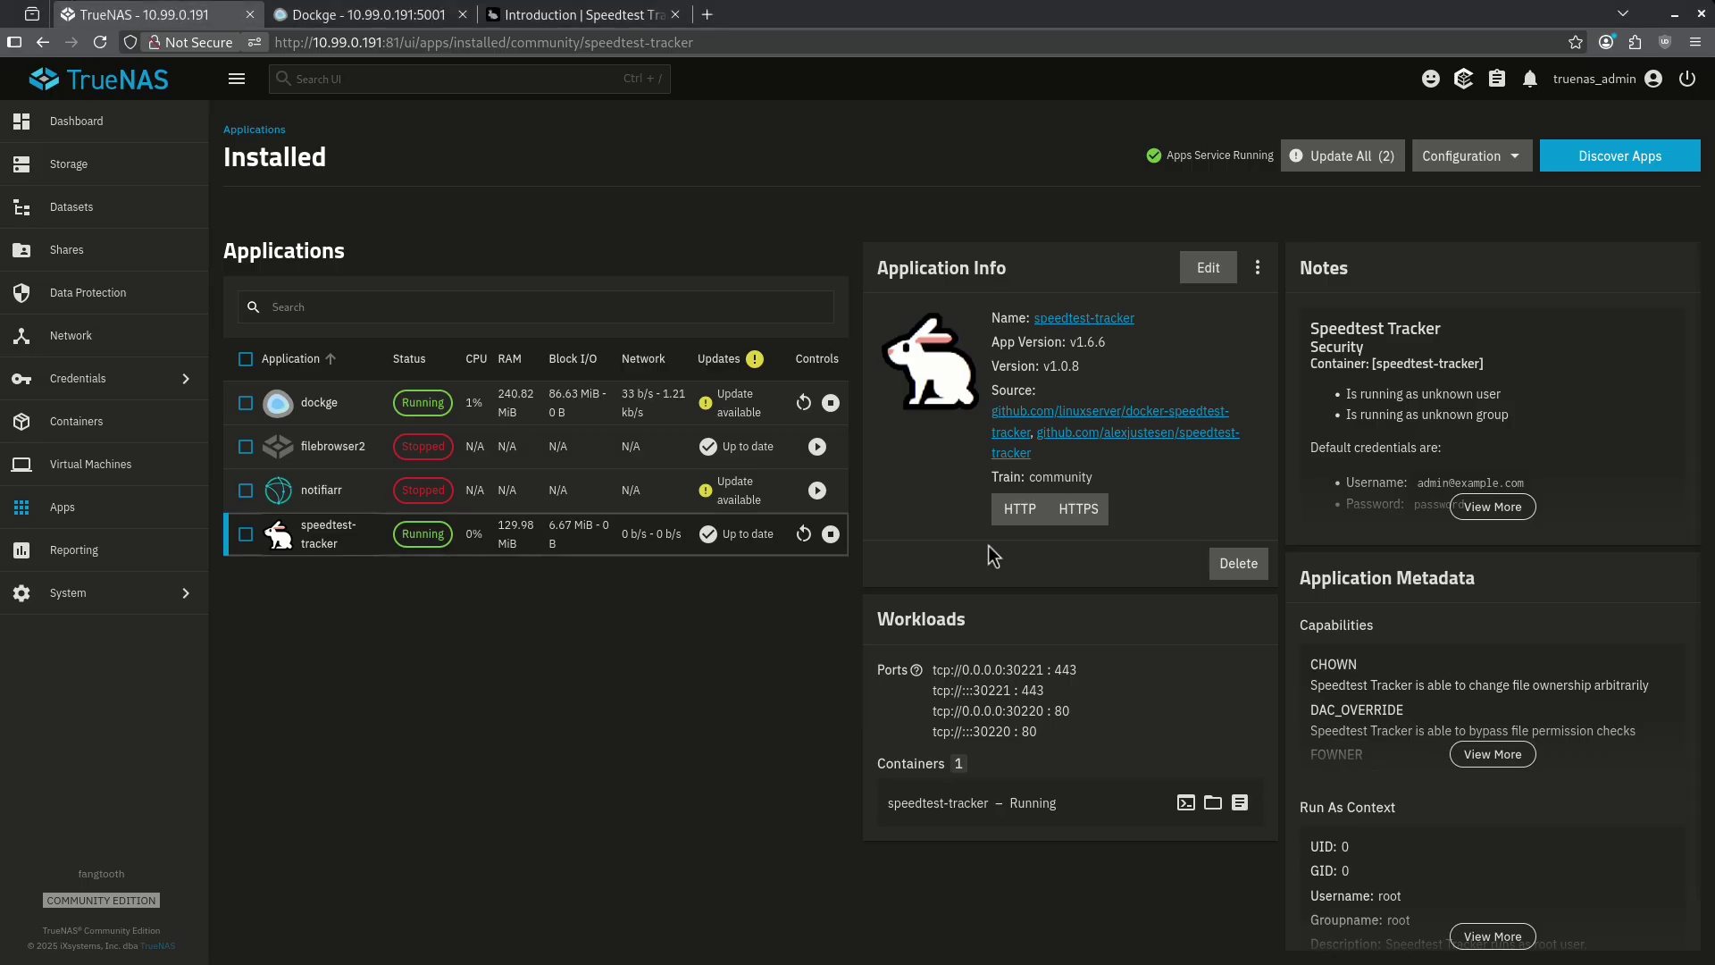
Step: Open the Speedtest Tracker web interface over HTTP and go to the Admin Panel login
{"action": "left_click", "coordinate": [1020, 509]}
{"action": "left_click", "coordinate": [712, 458]}
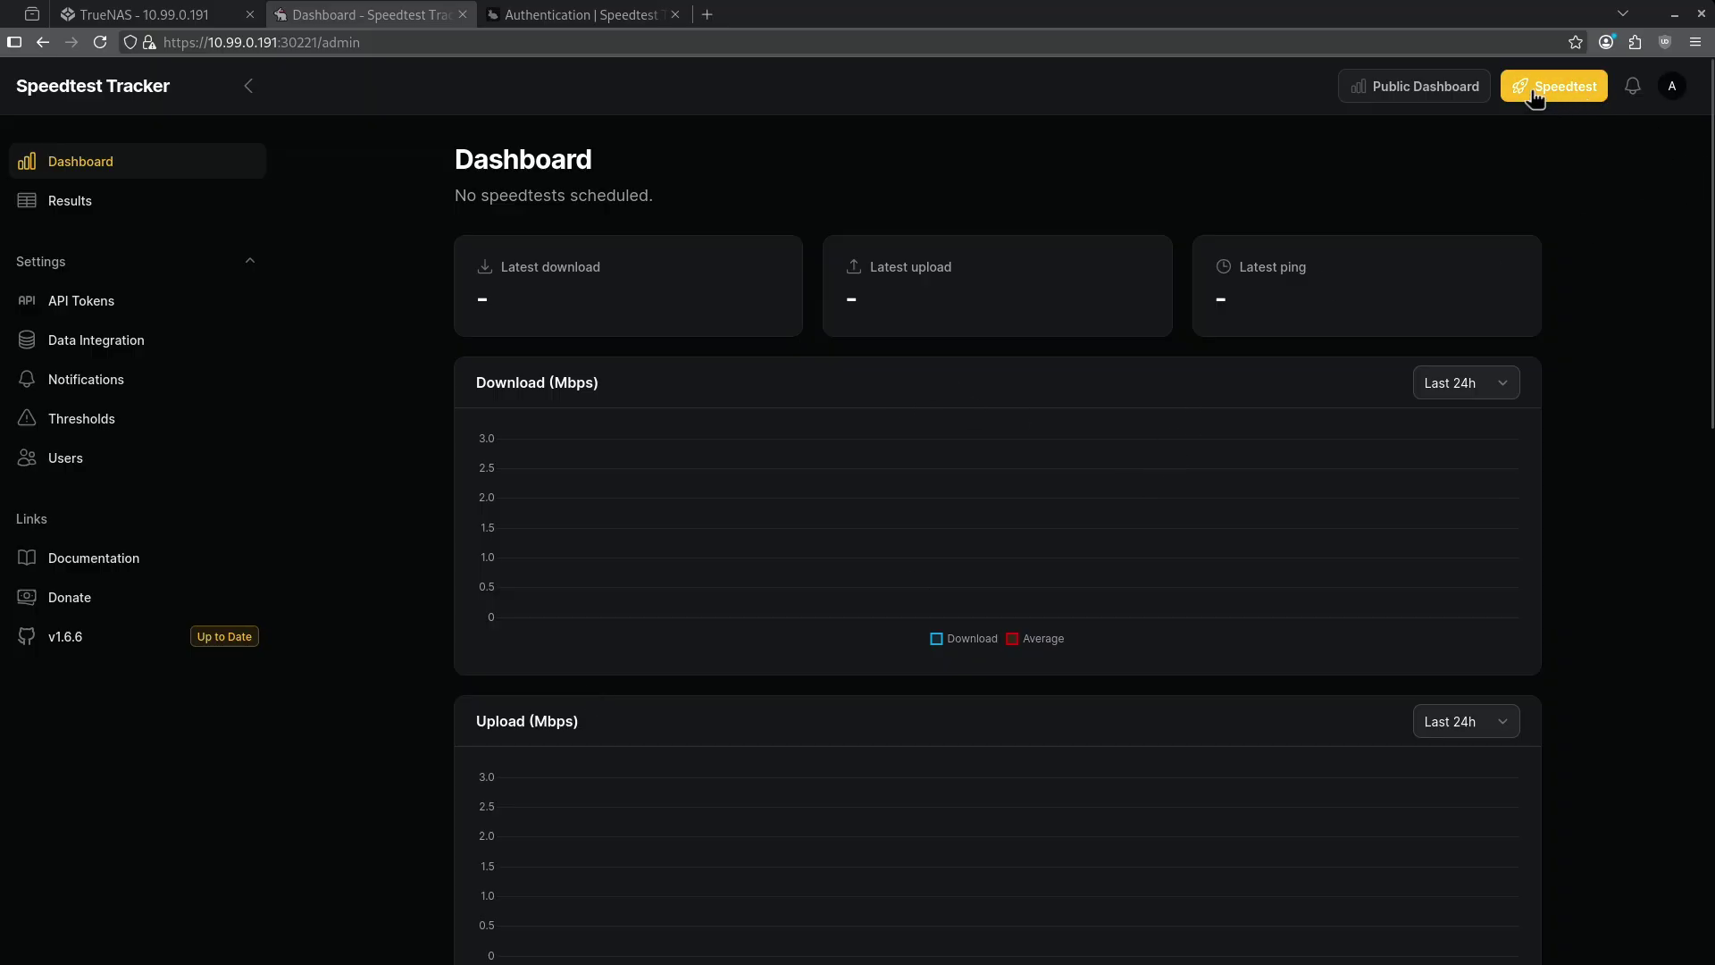
Step: Run a speedtest against the Magna5 server
{"action": "left_click", "coordinate": [1545, 88]}
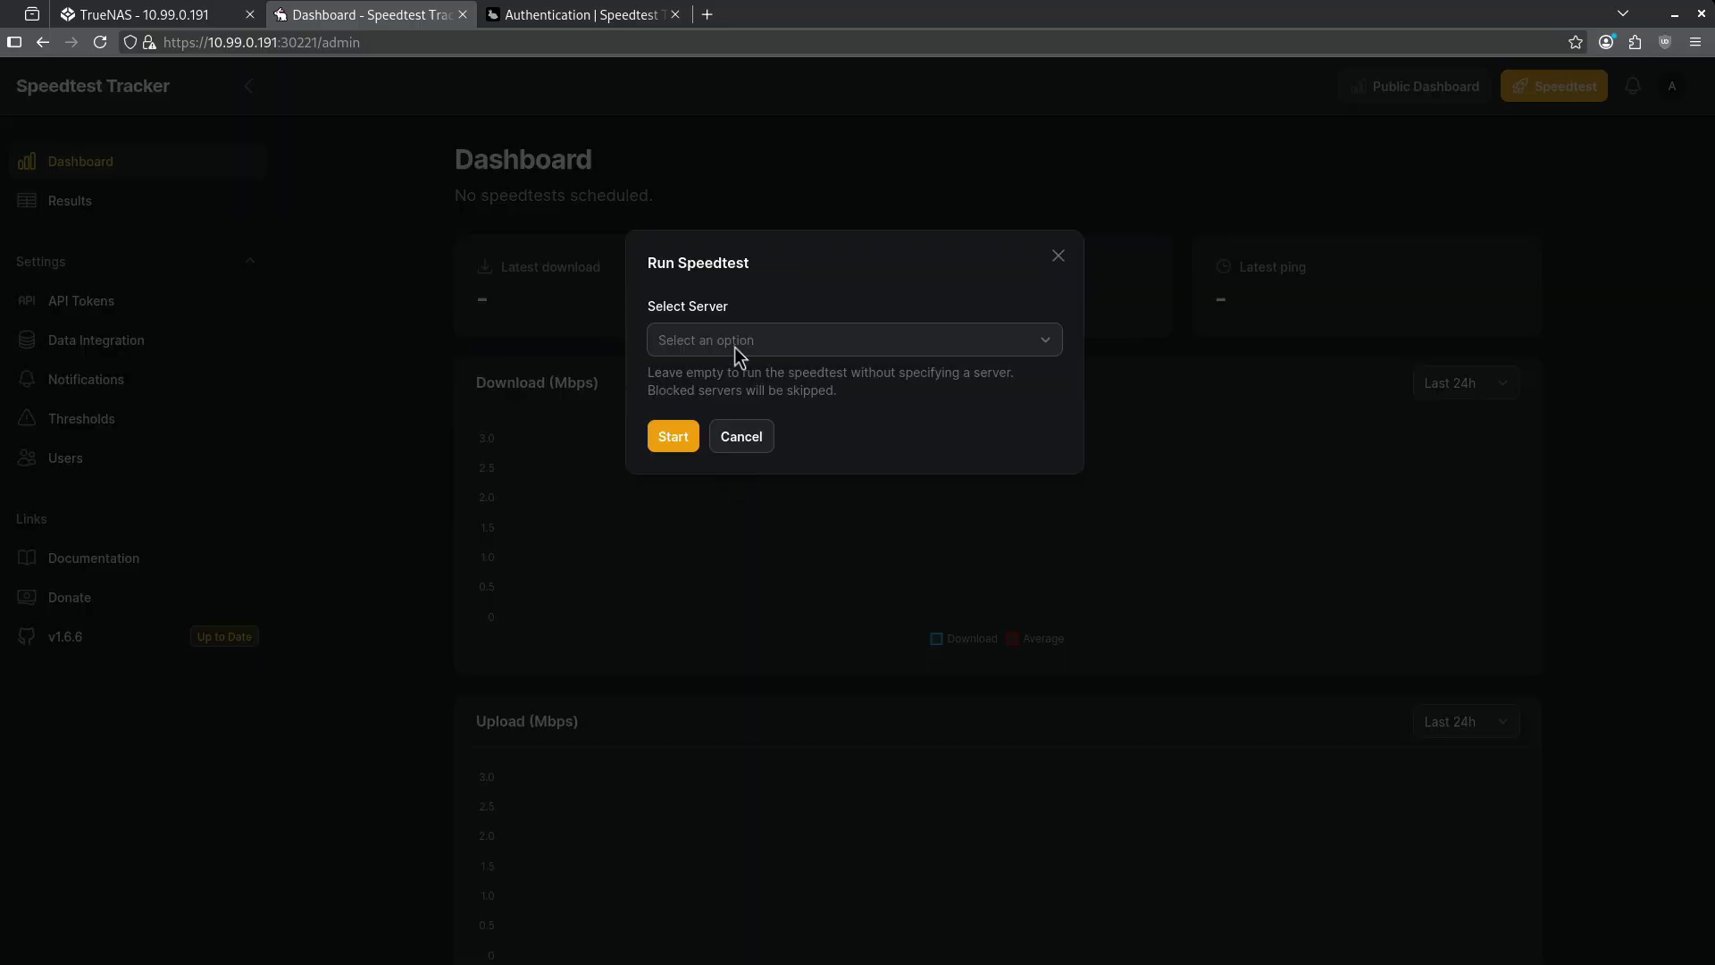
{"action": "left_click", "coordinate": [733, 345]}
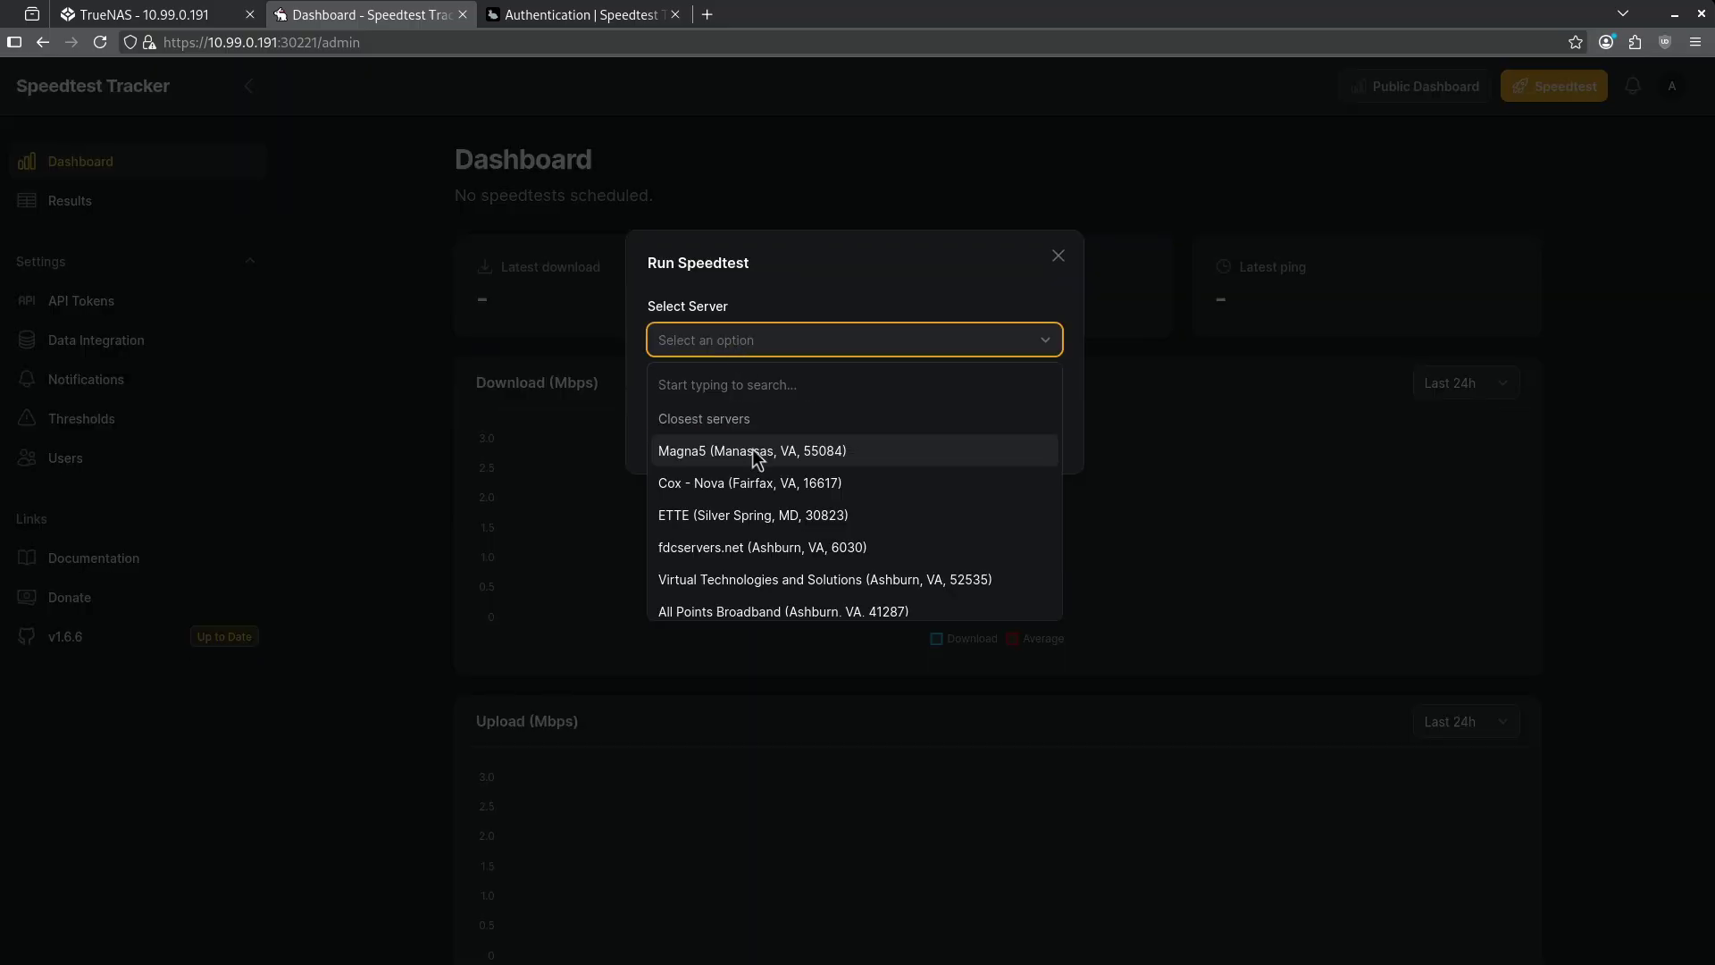
{"action": "left_click", "coordinate": [752, 451]}
{"action": "left_click", "coordinate": [673, 435]}
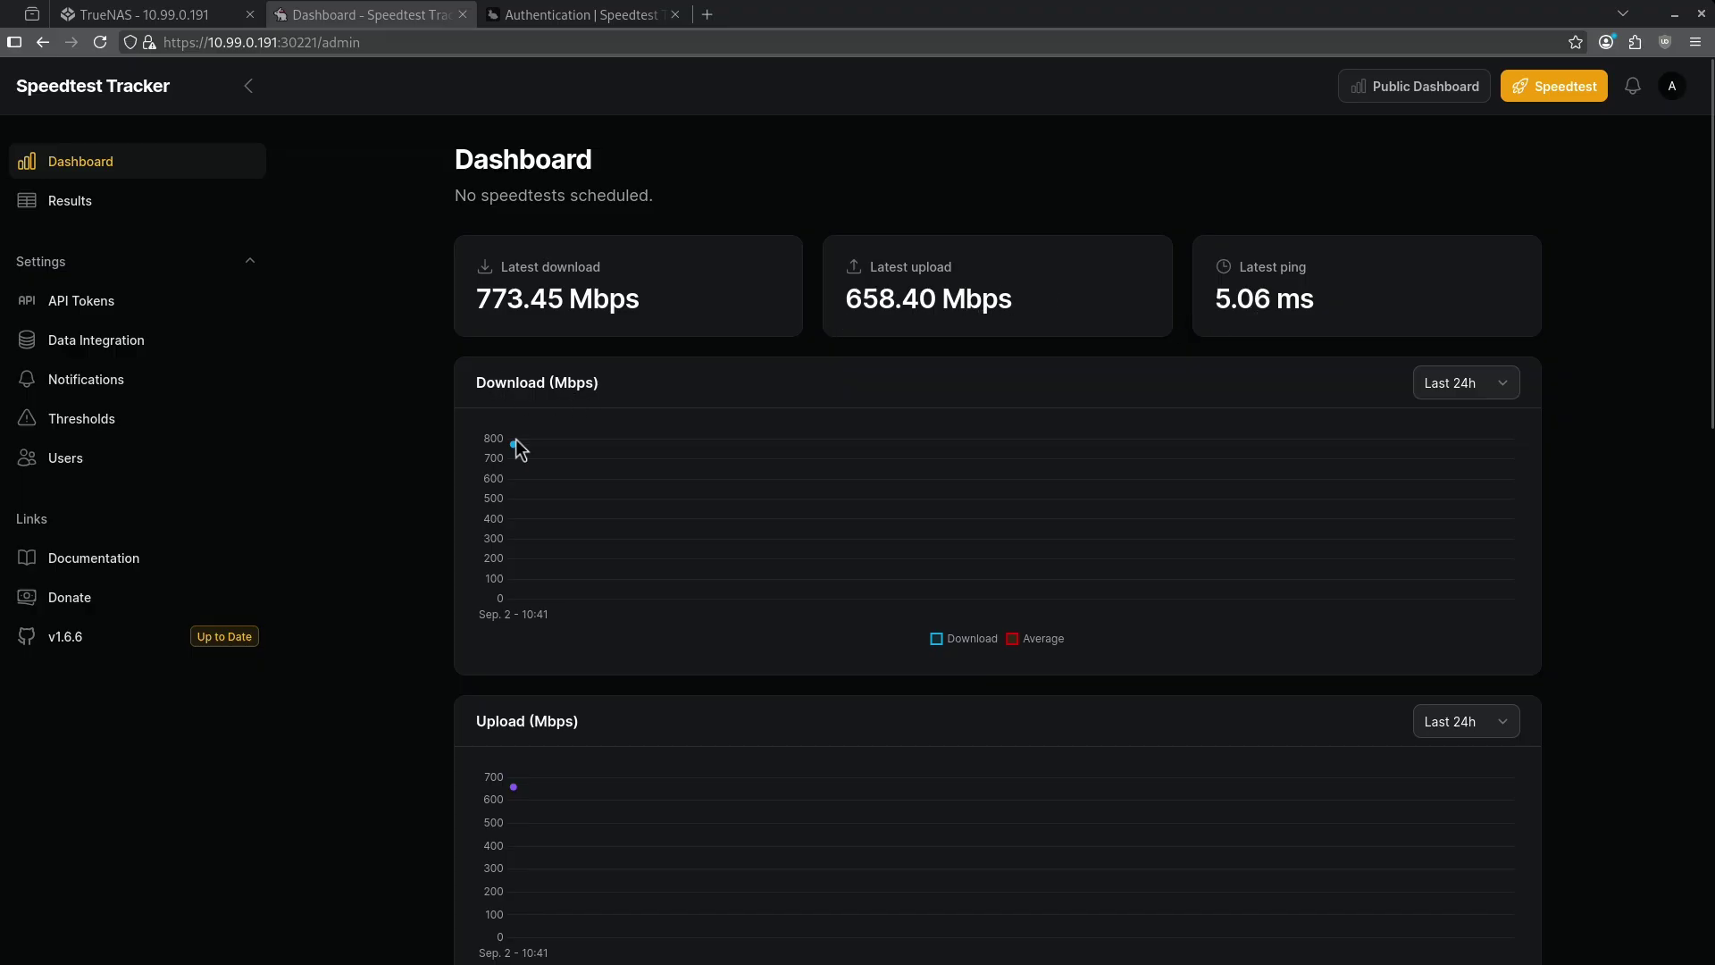
Step: Review the dashboard charts for the 773.45 Mbps result, then open the Results list
{"action": "mouse_move", "coordinate": [526, 458]}
{"action": "scroll", "coordinate": [714, 415], "scroll_direction": "down", "scroll_amount": 9}
{"action": "scroll", "coordinate": [715, 444], "scroll_direction": "down", "scroll_amount": 4}
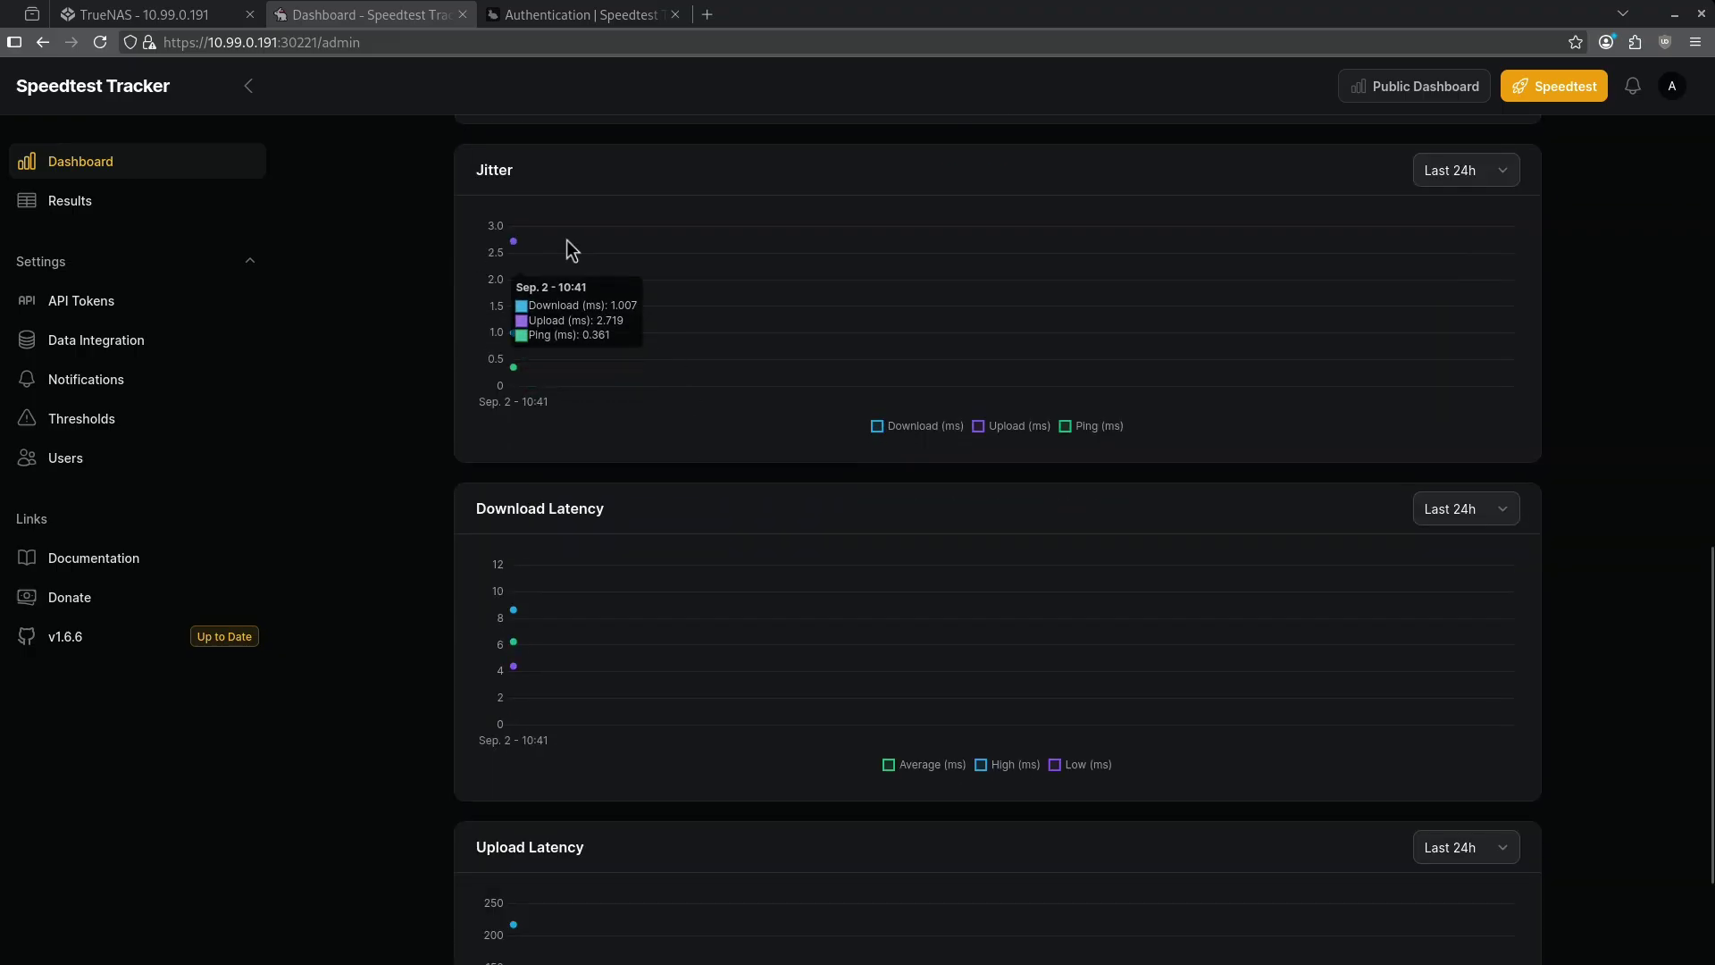
{"action": "scroll", "coordinate": [564, 508], "scroll_direction": "down", "scroll_amount": 2}
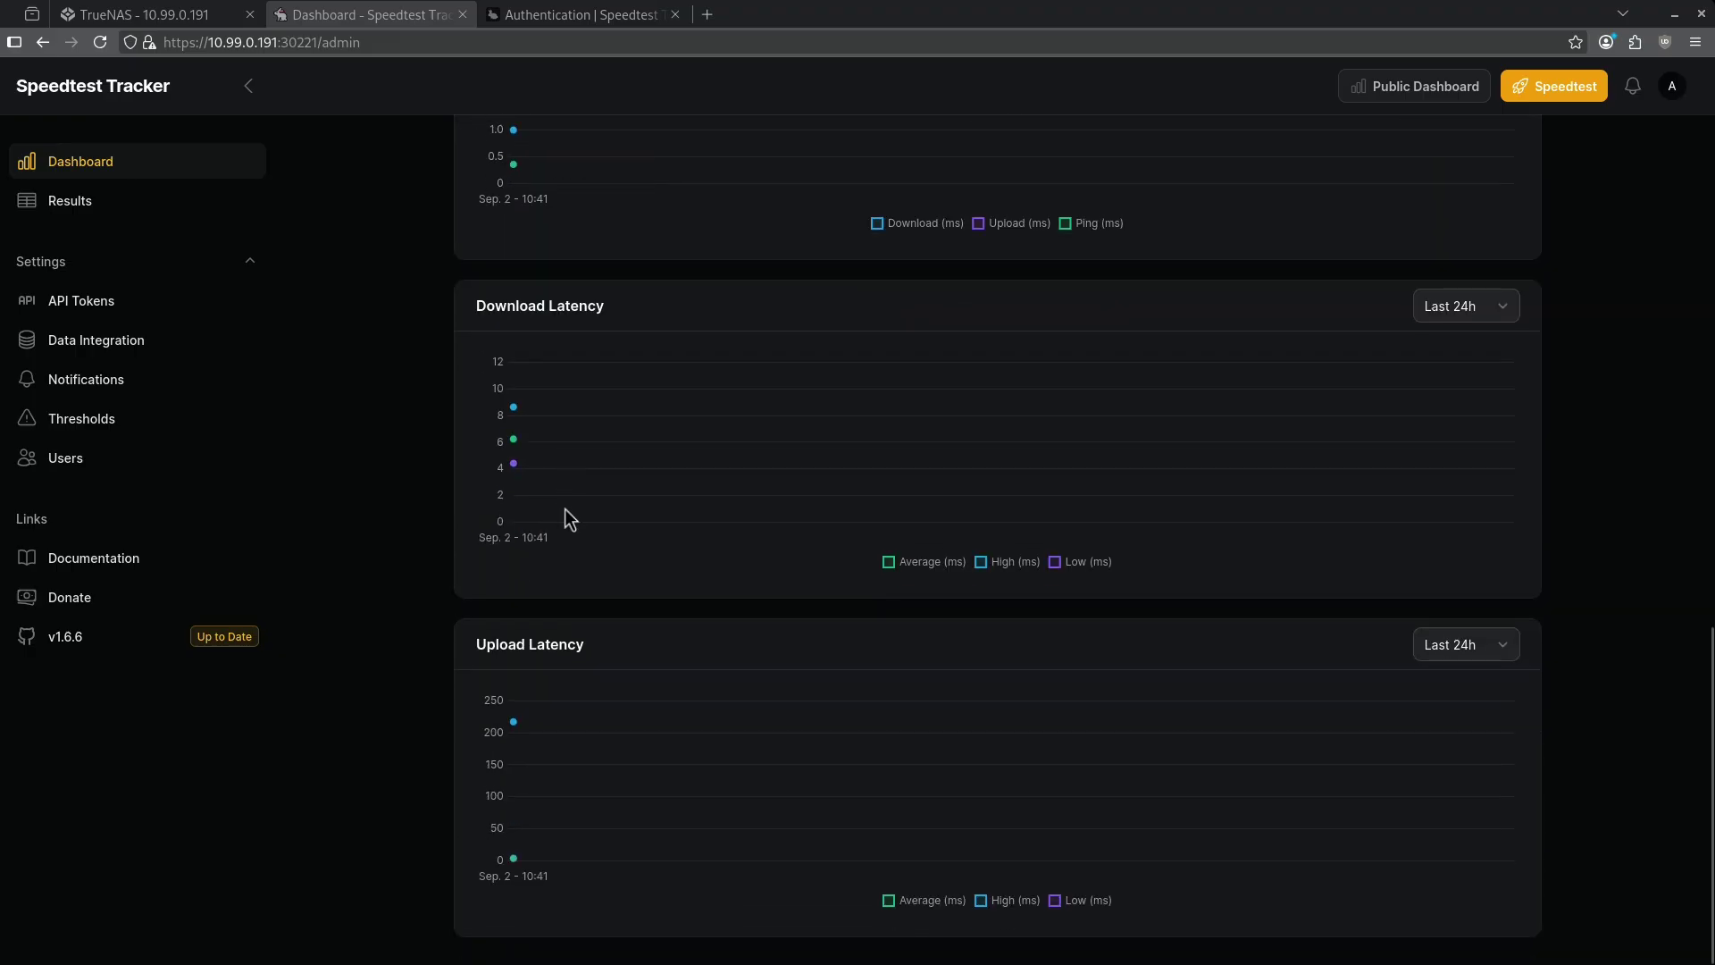
{"action": "scroll", "coordinate": [564, 508], "scroll_direction": "up", "scroll_amount": 5}
{"action": "key", "text": "alt+Left"}
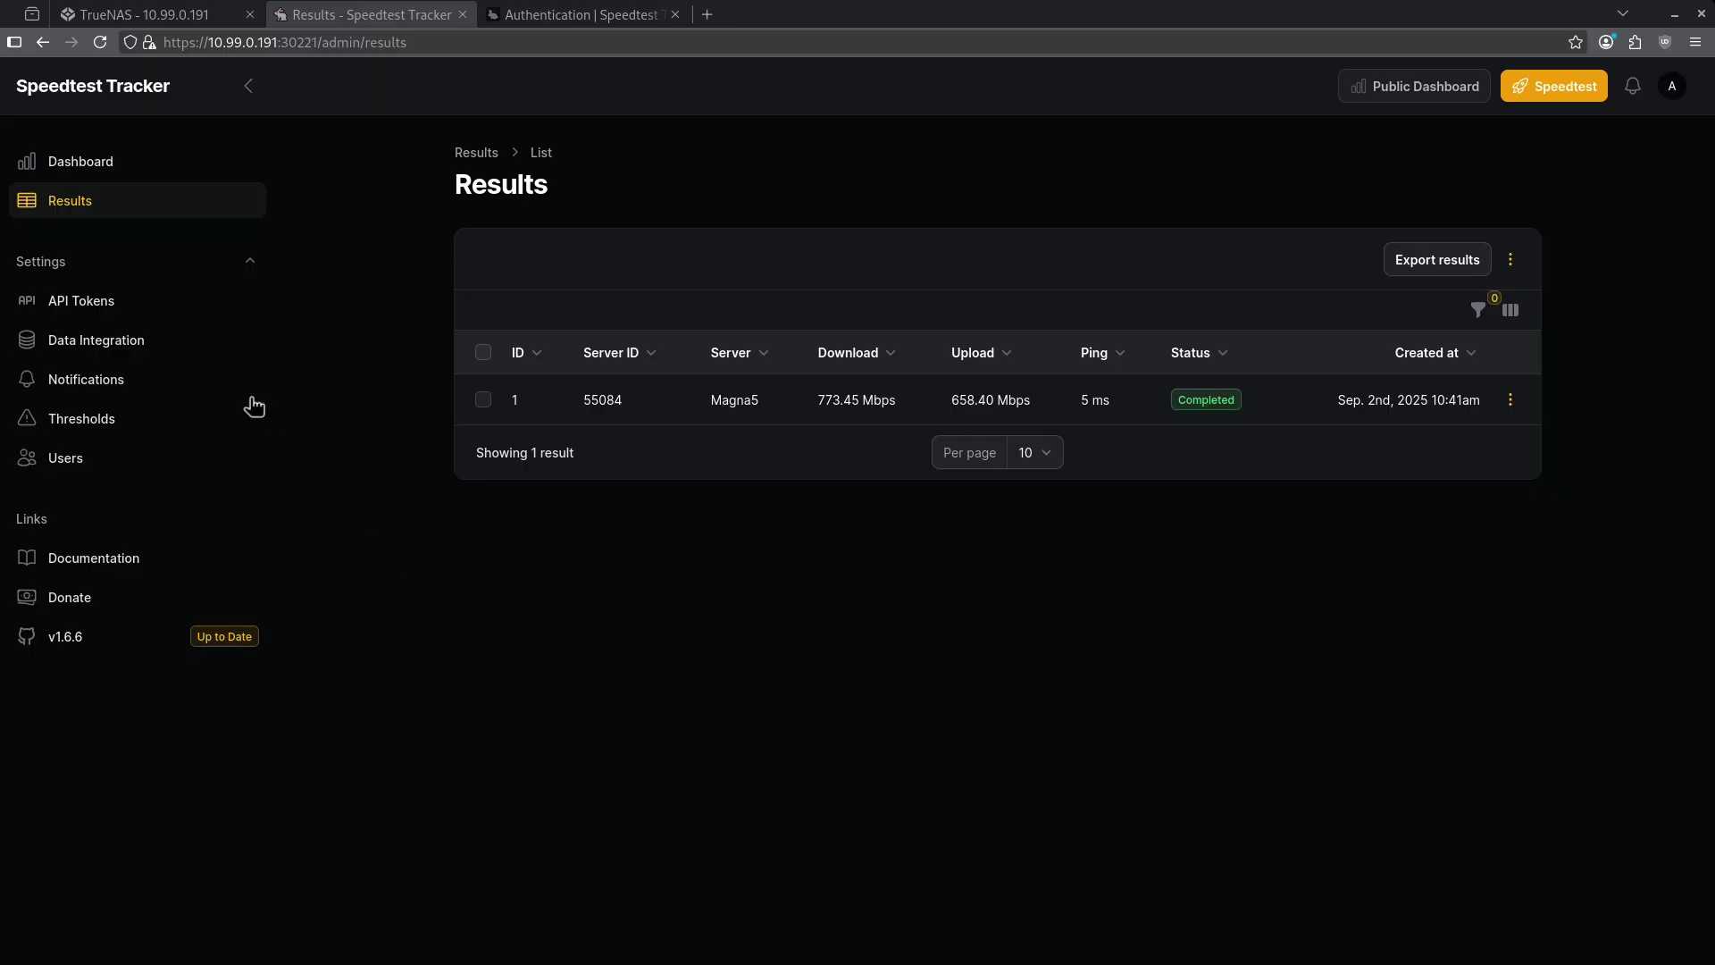
Step: Read the Ntfy and deprecated channels notices in Notifications, then open Thresholds settings
{"action": "left_click", "coordinate": [184, 385]}
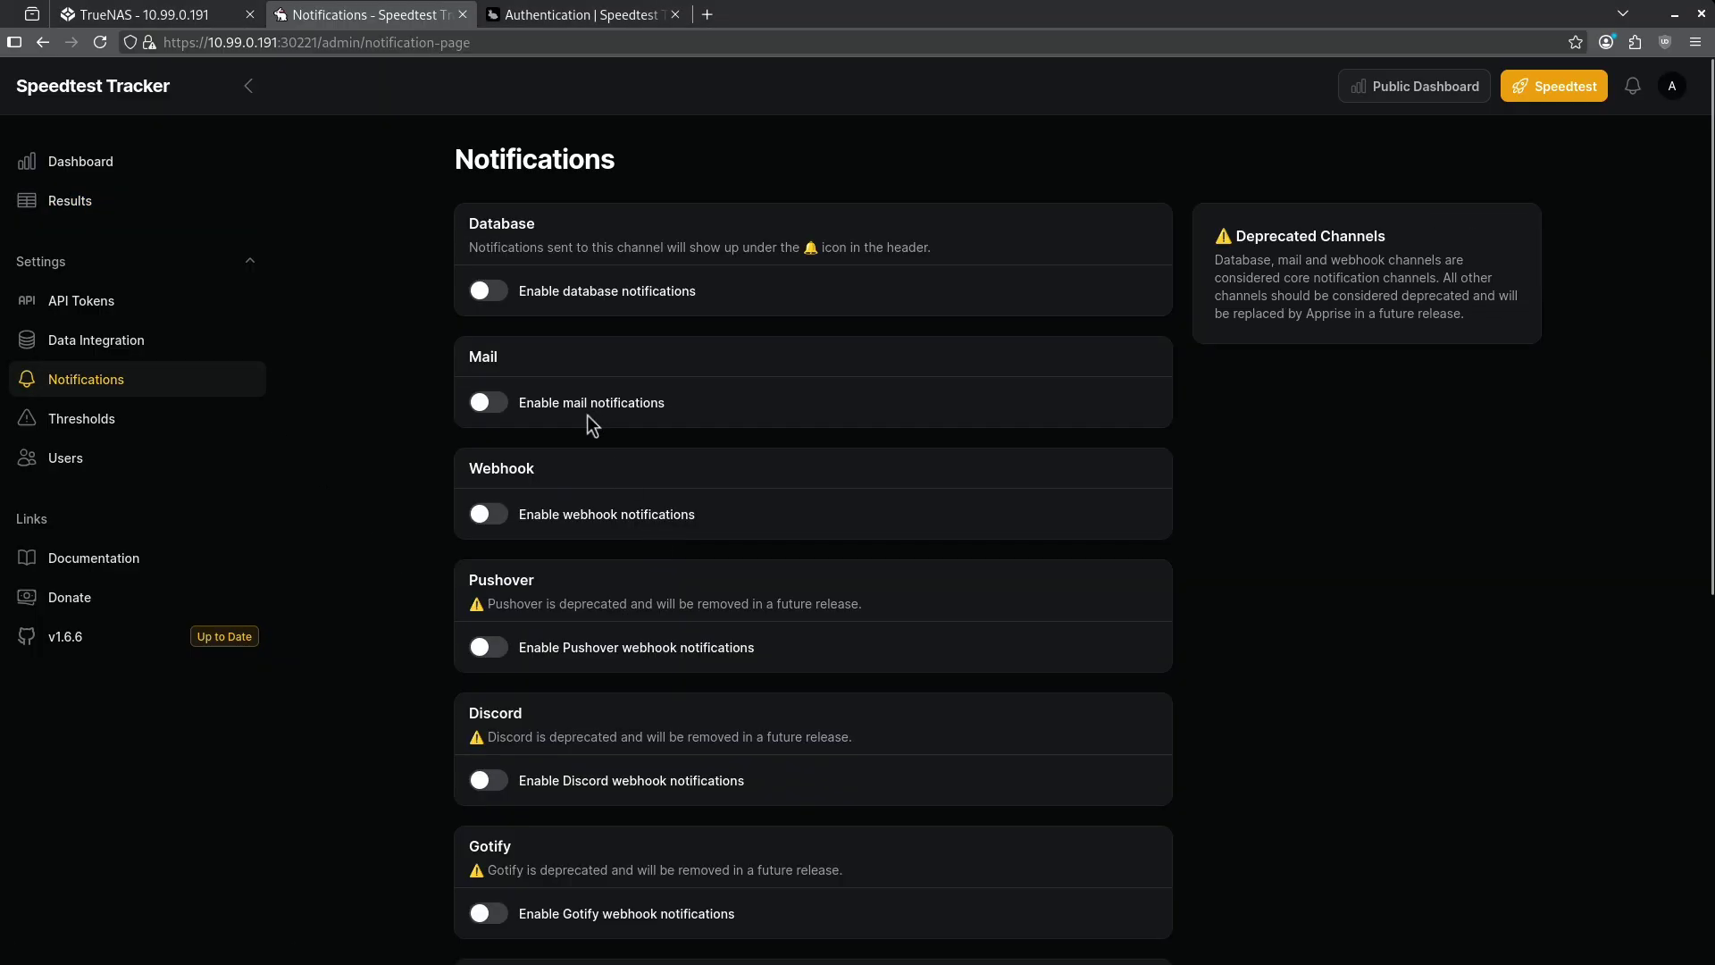
{"action": "scroll", "coordinate": [505, 570], "scroll_direction": "down", "scroll_amount": 6}
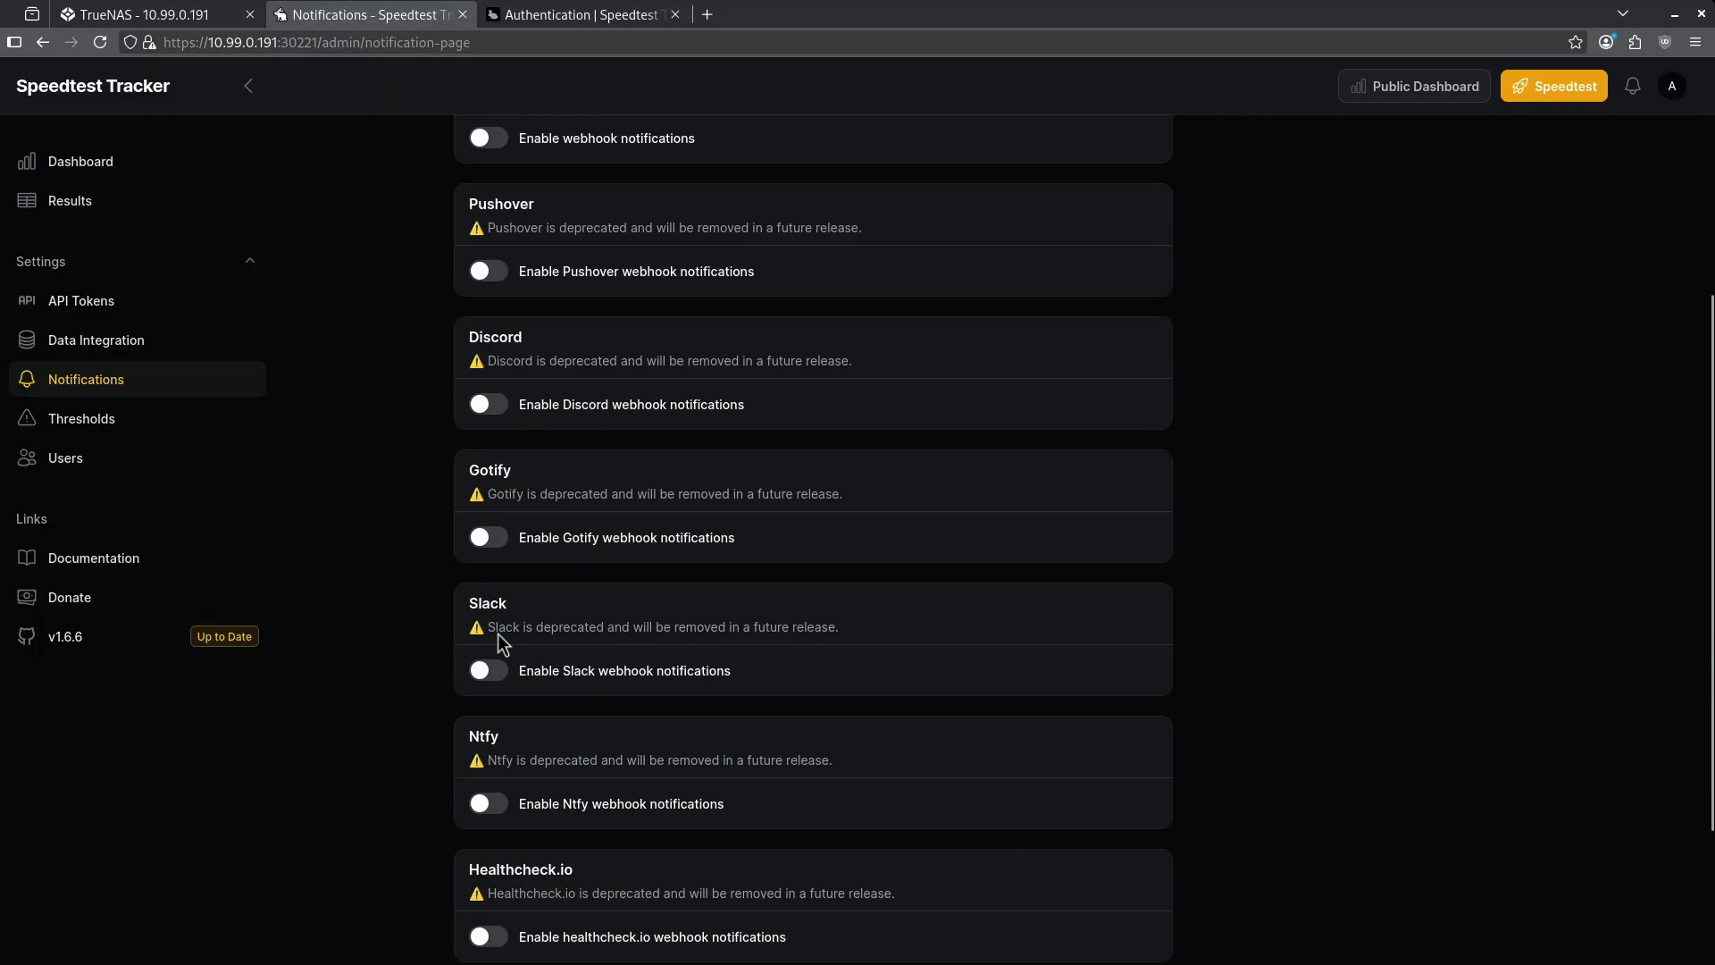
{"action": "left_click_drag", "start_coordinate": [483, 544], "coordinate": [828, 557]}
{"action": "left_click", "coordinate": [833, 566]}
{"action": "scroll", "coordinate": [801, 552], "scroll_direction": "up", "scroll_amount": 6}
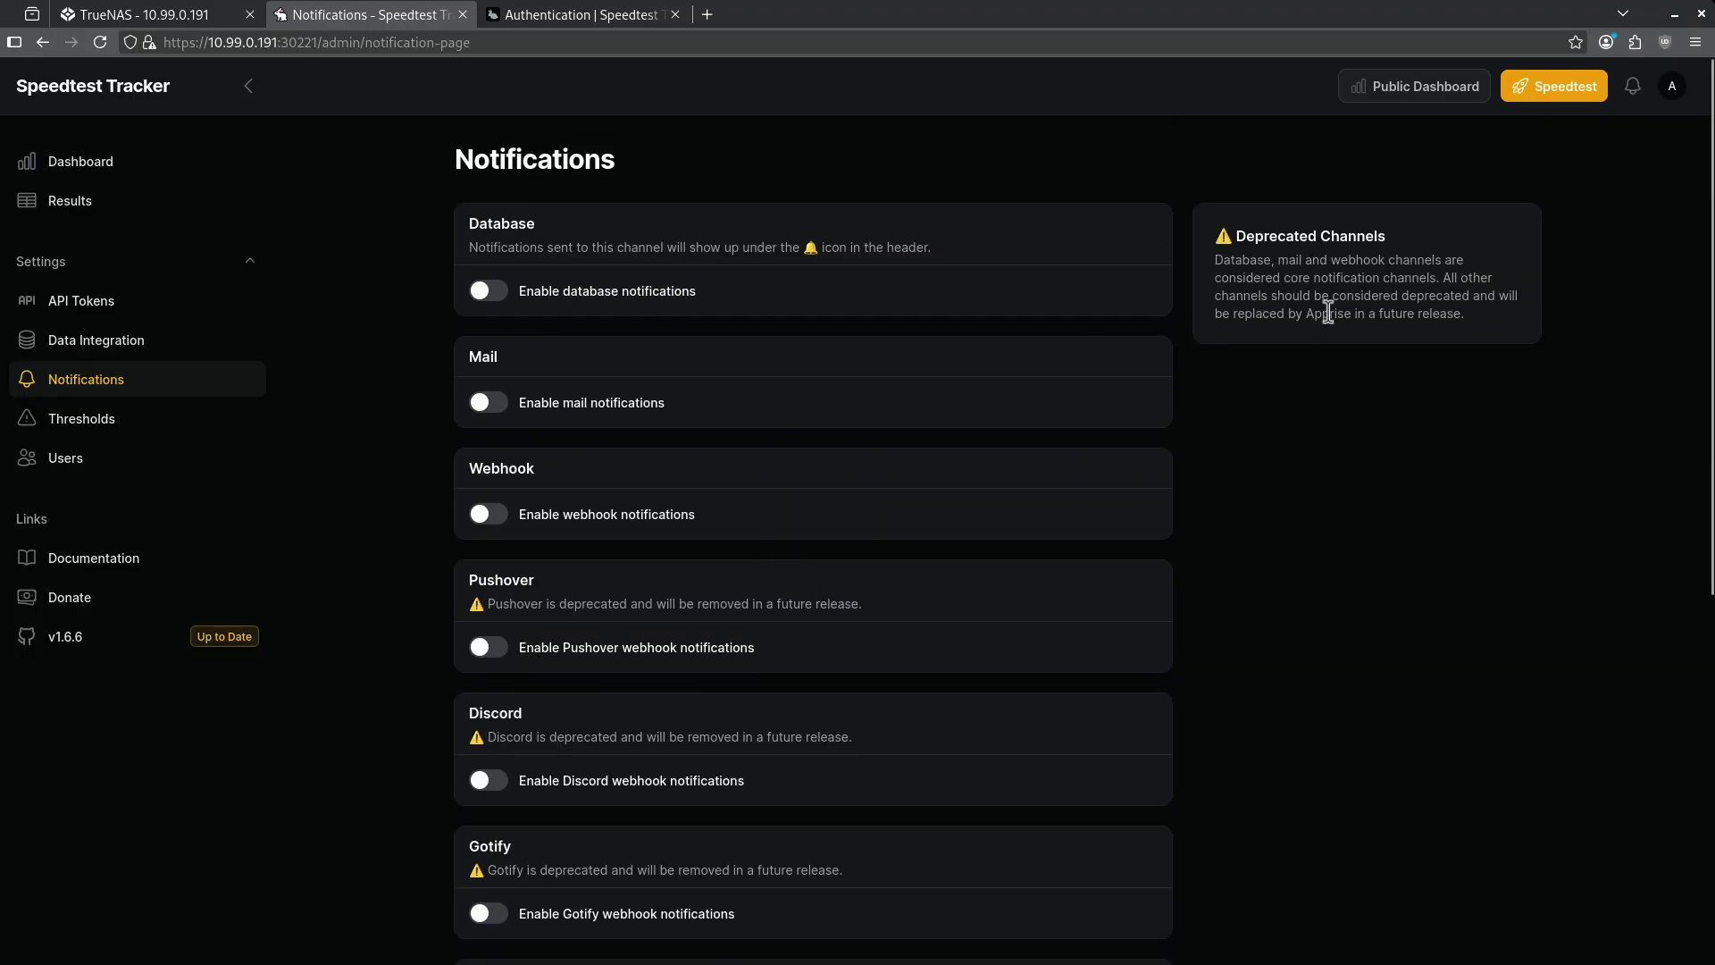
{"action": "left_click_drag", "start_coordinate": [1328, 311], "coordinate": [1409, 319]}
{"action": "left_click", "coordinate": [1399, 373]}
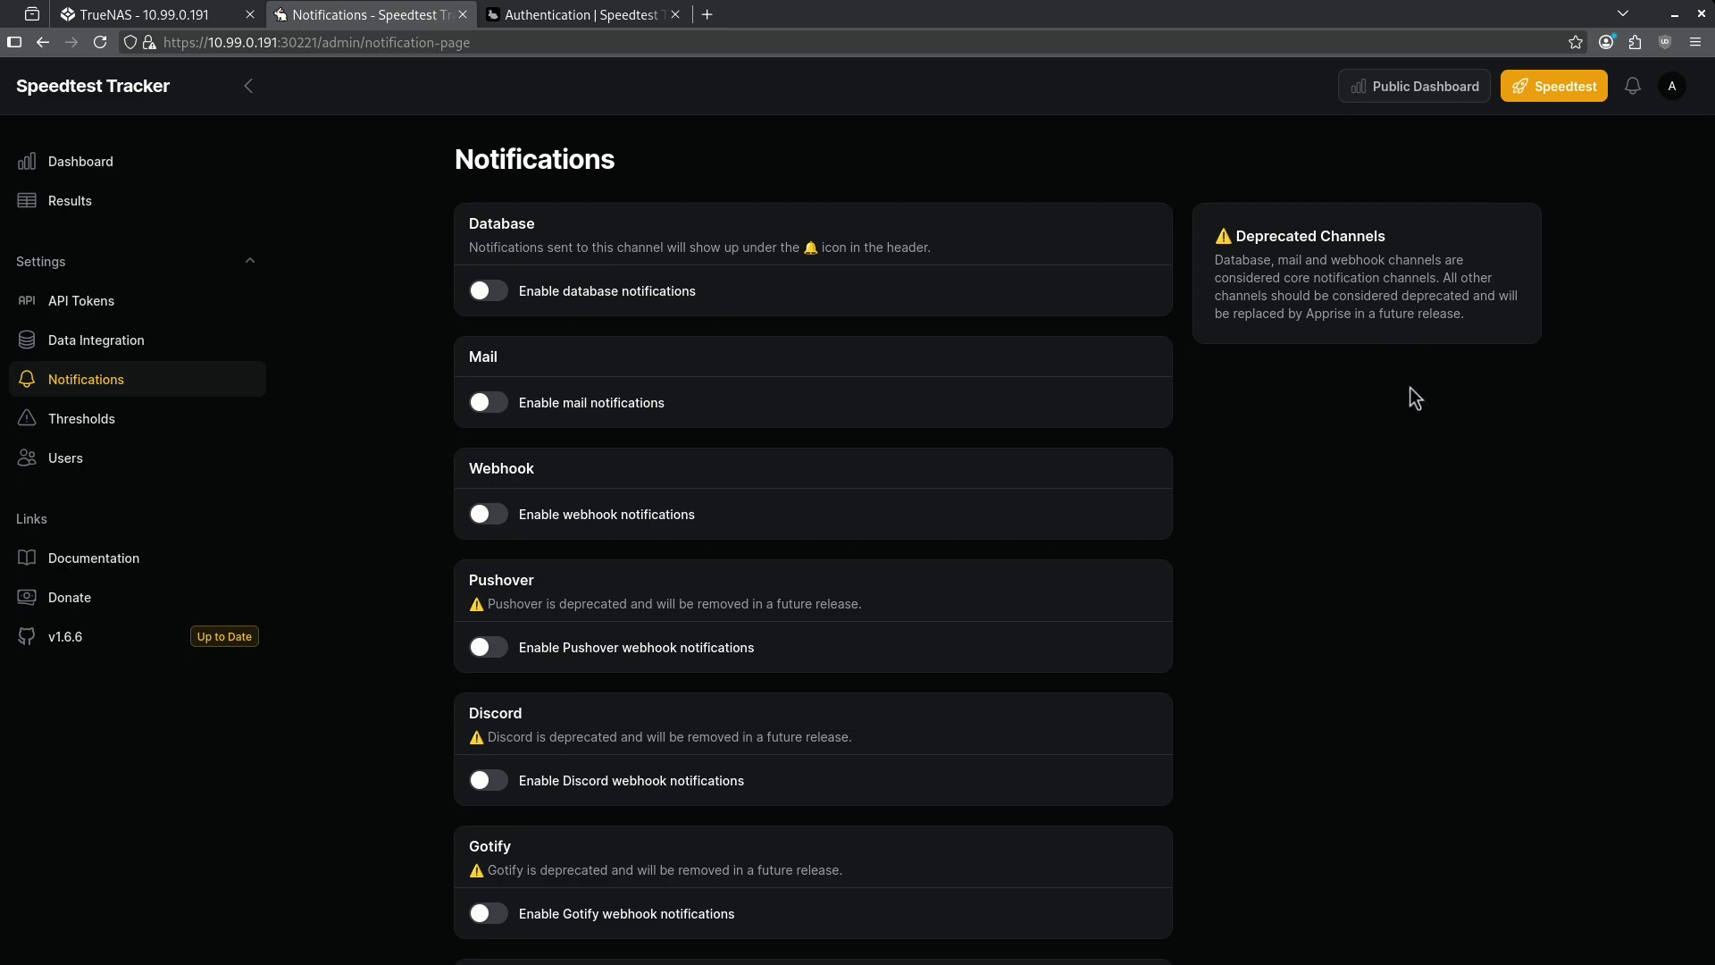
{"action": "left_click", "coordinate": [126, 421]}
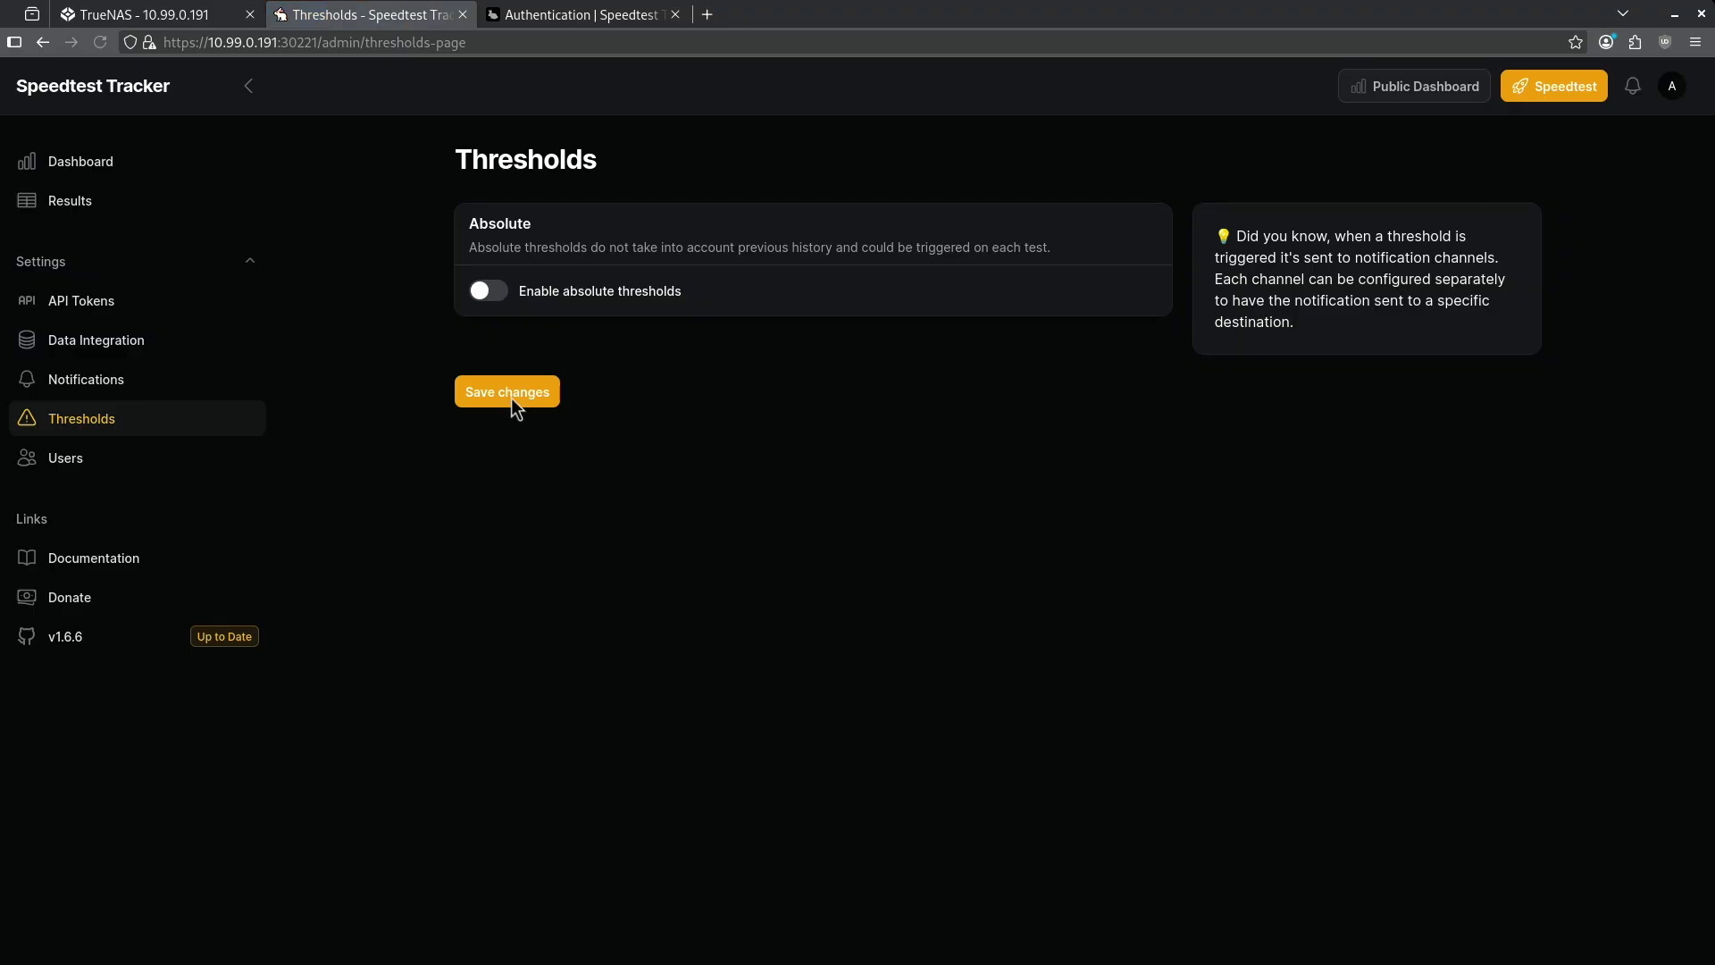
Step: Turn on 'Enable absolute thresholds' to reveal the Download, Upload and Ping fields
{"action": "left_click", "coordinate": [488, 290]}
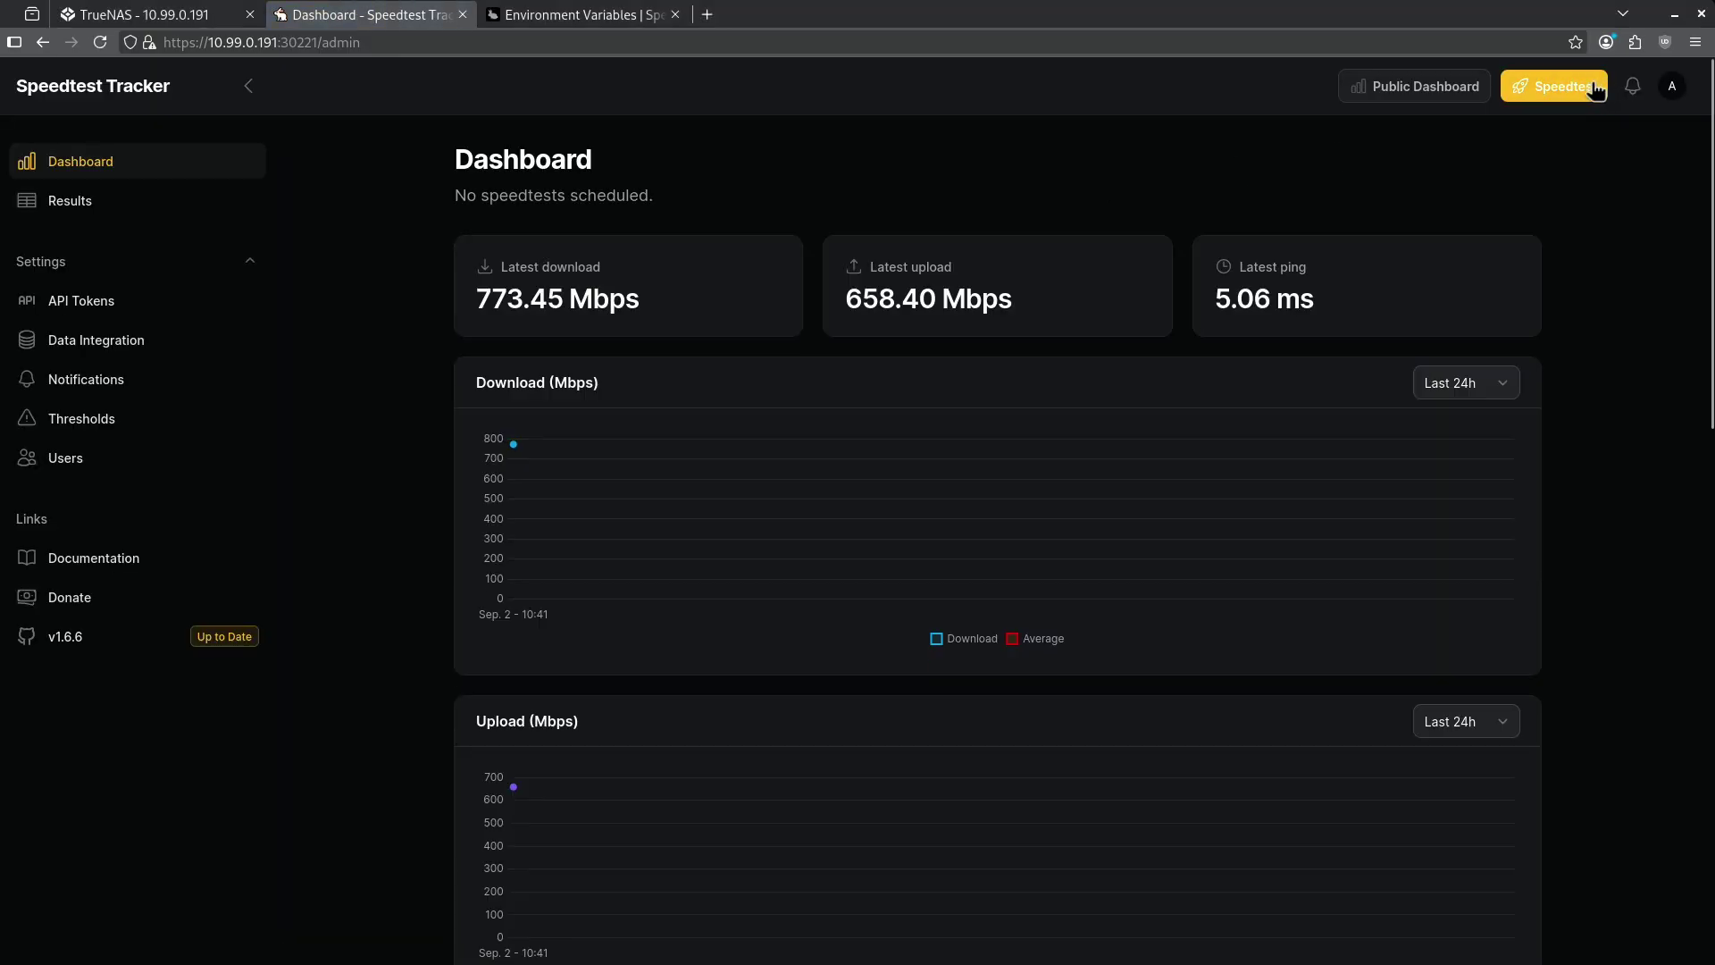
{"action": "left_click", "coordinate": [1591, 88]}
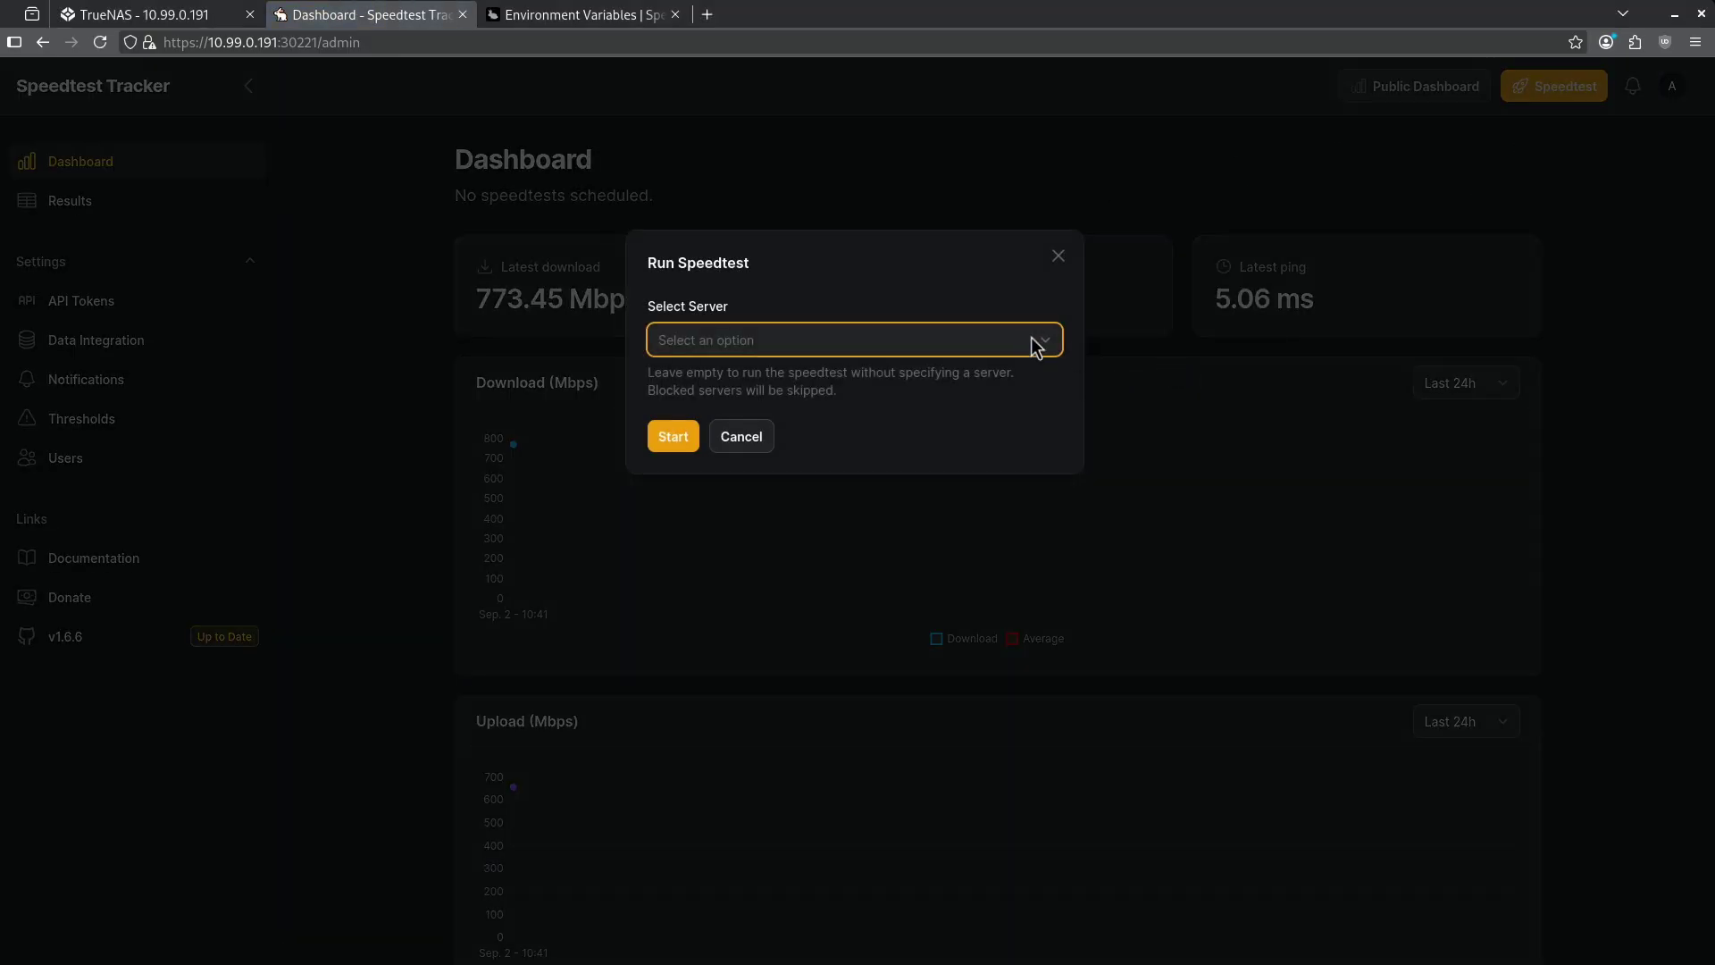
{"action": "left_click", "coordinate": [1031, 337]}
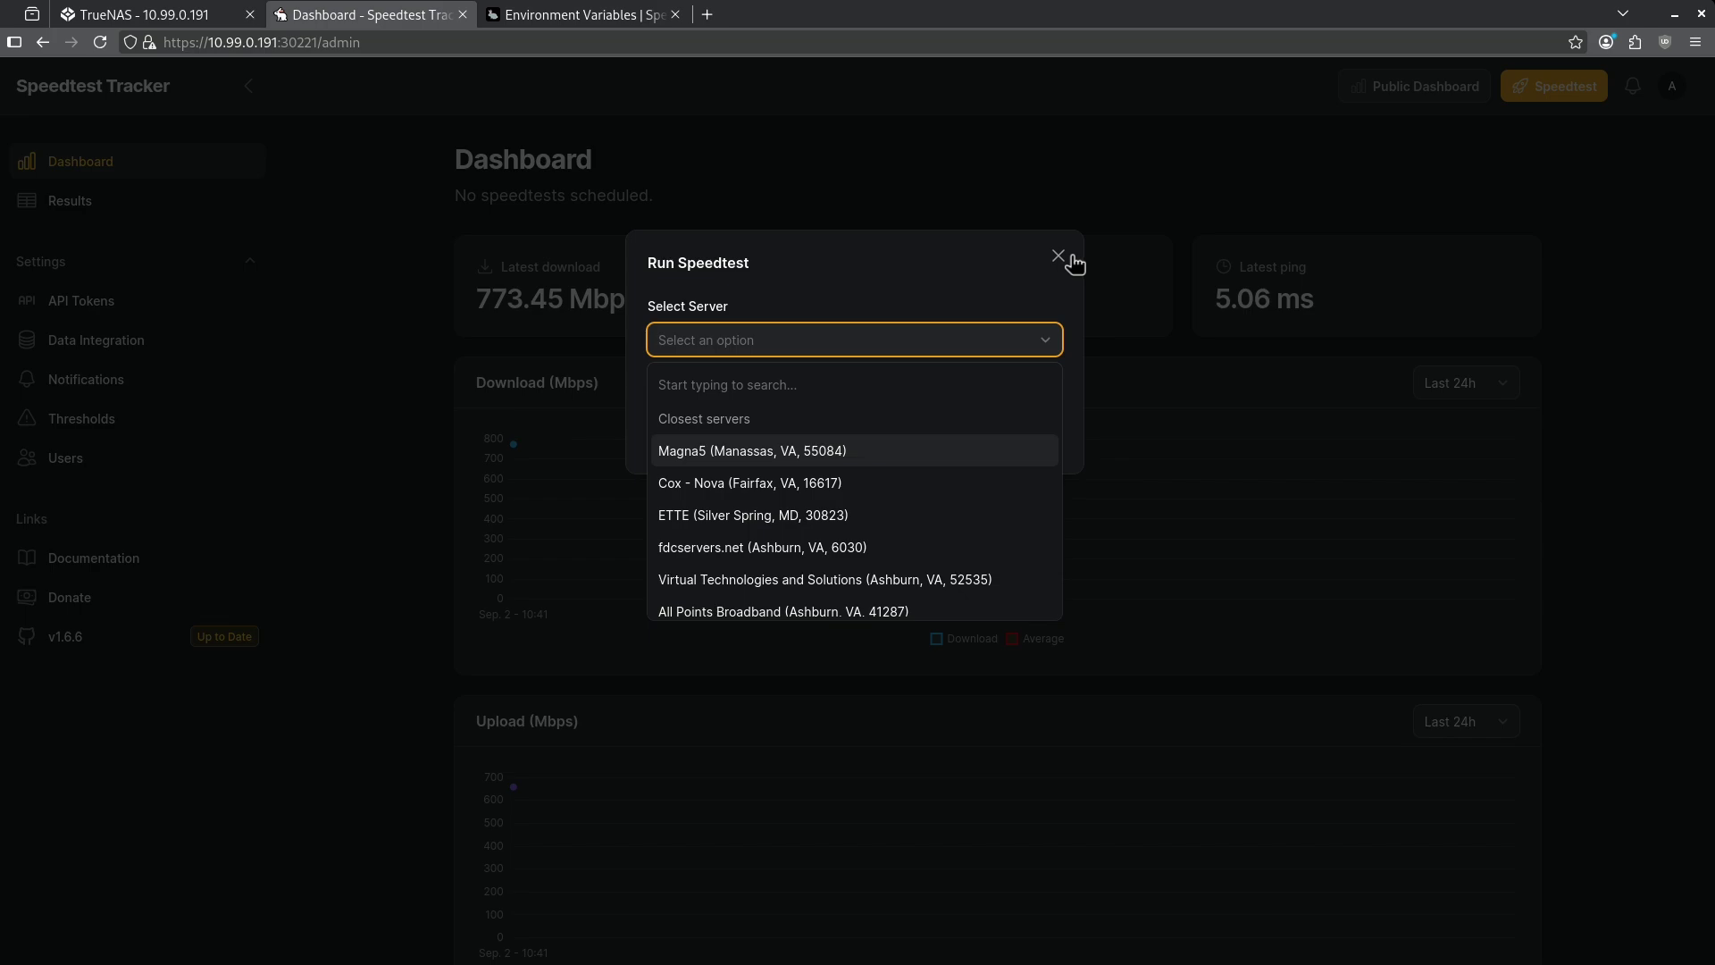
{"action": "left_click", "coordinate": [1059, 256]}
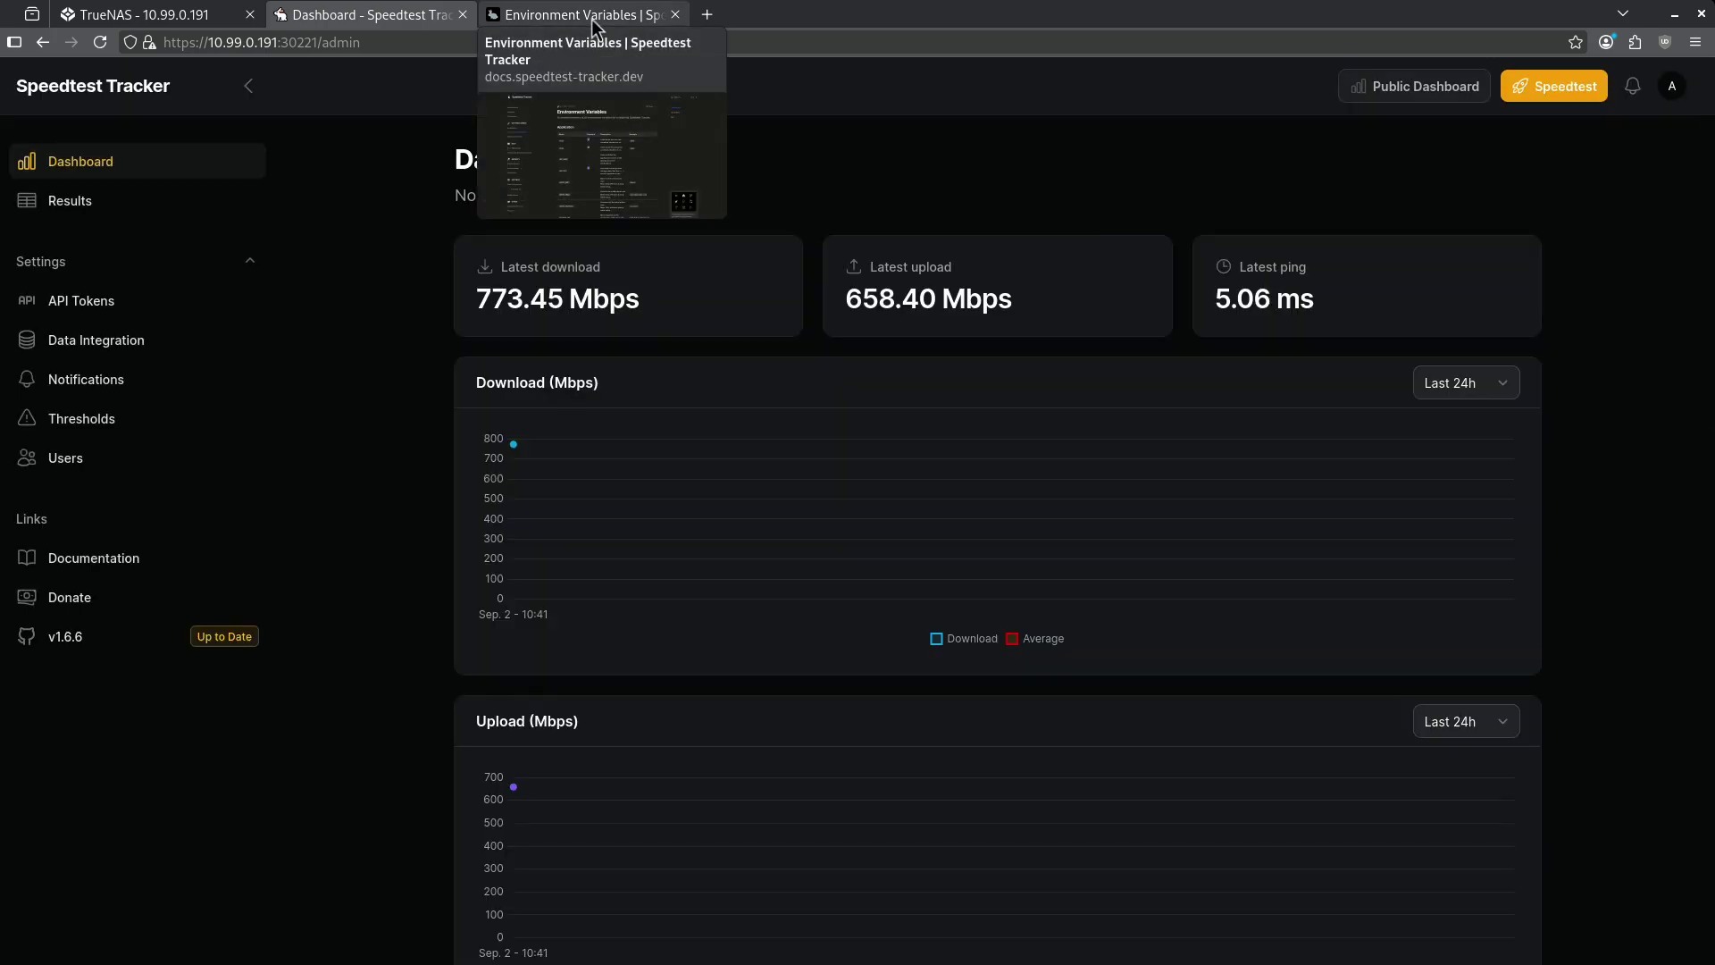
Step: Copy the SPEEDTEST_SCHEDULE variable name from the docs' Speedtest environment variables table
{"action": "left_click", "coordinate": [592, 19]}
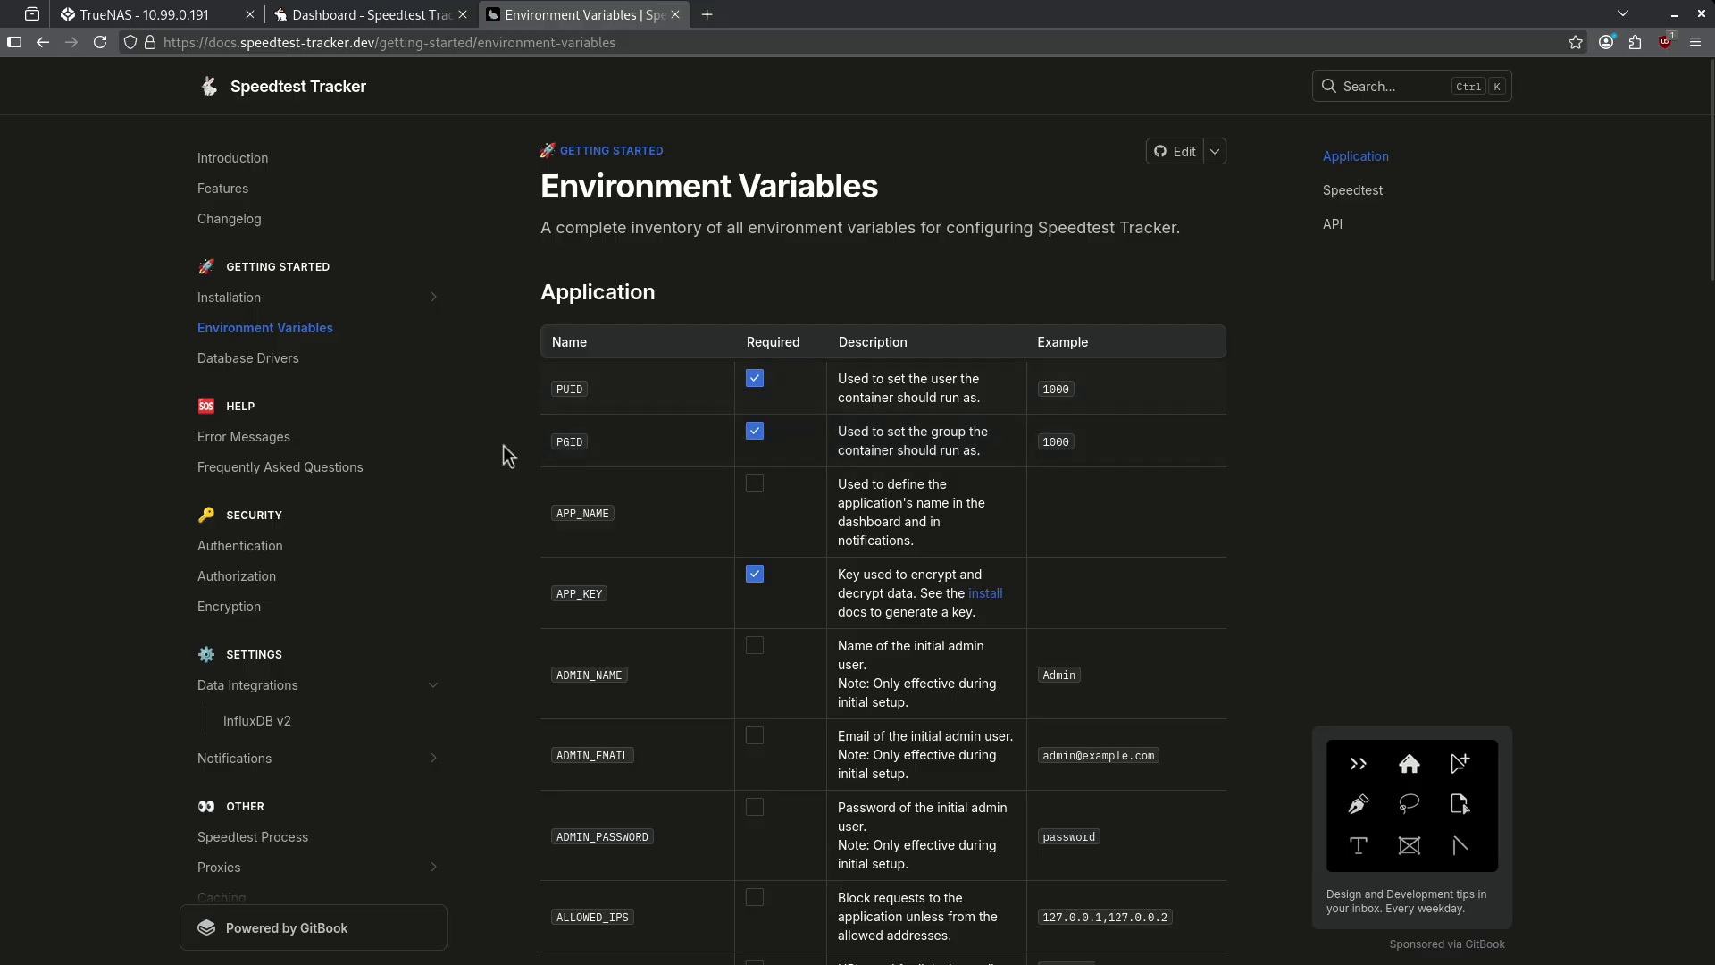
{"action": "scroll", "coordinate": [634, 536], "scroll_direction": "down", "scroll_amount": 3}
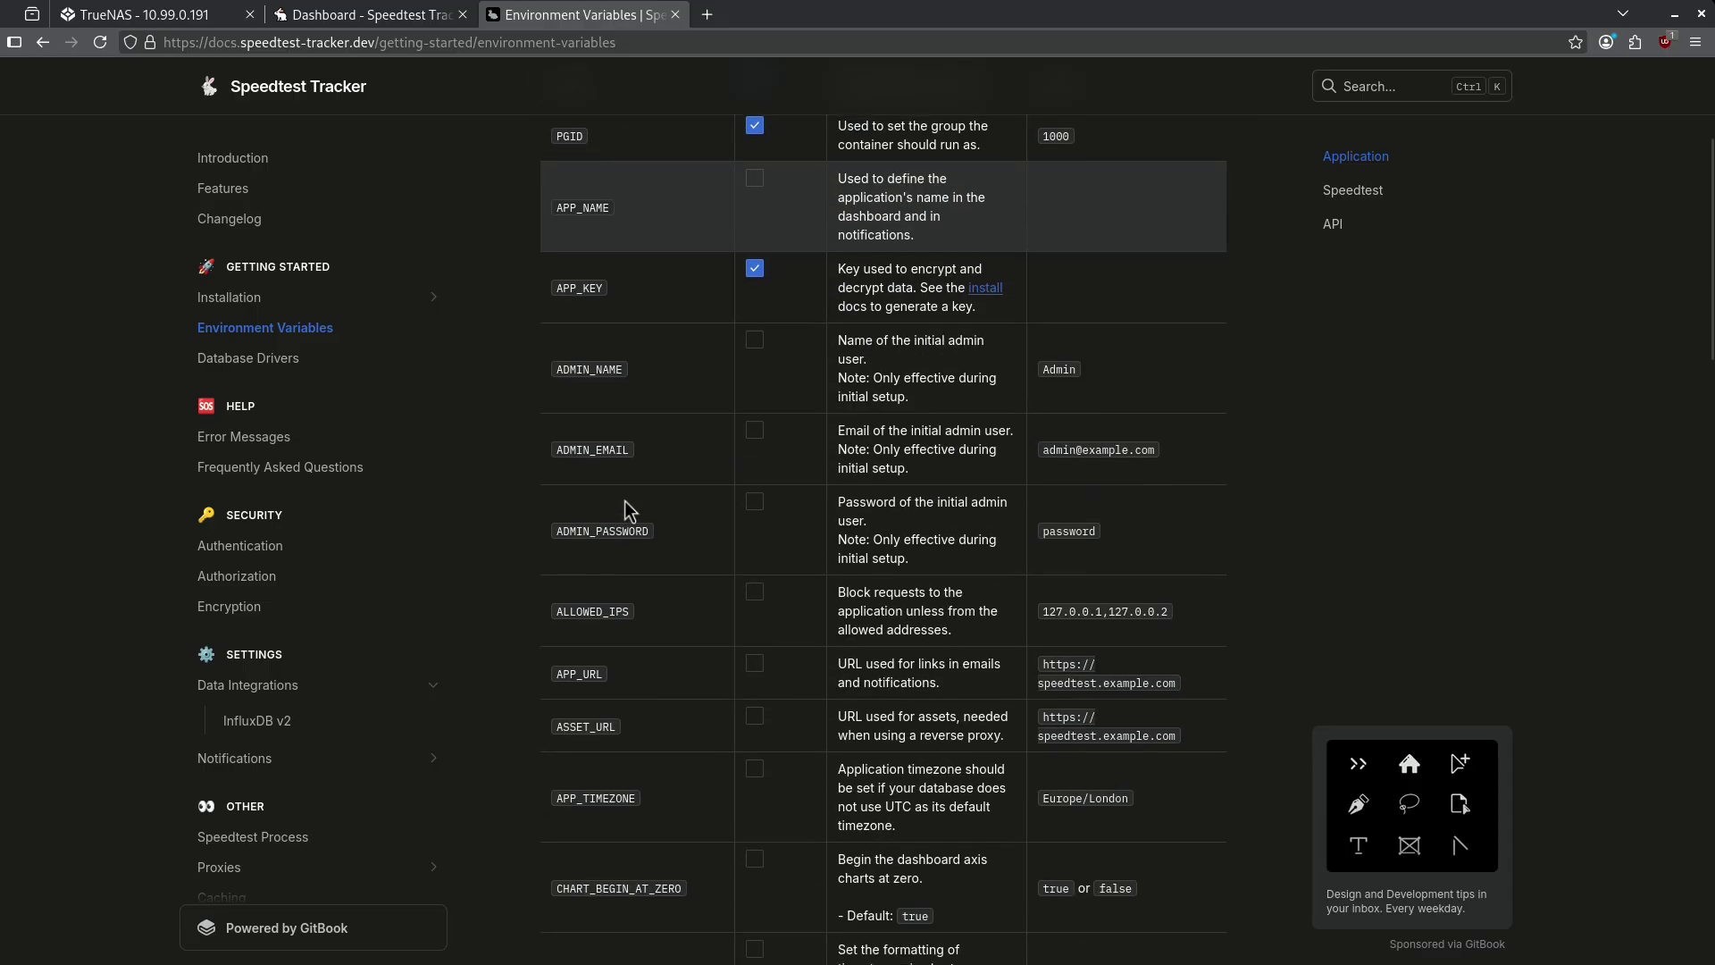
{"action": "scroll", "coordinate": [624, 502], "scroll_direction": "down", "scroll_amount": 10}
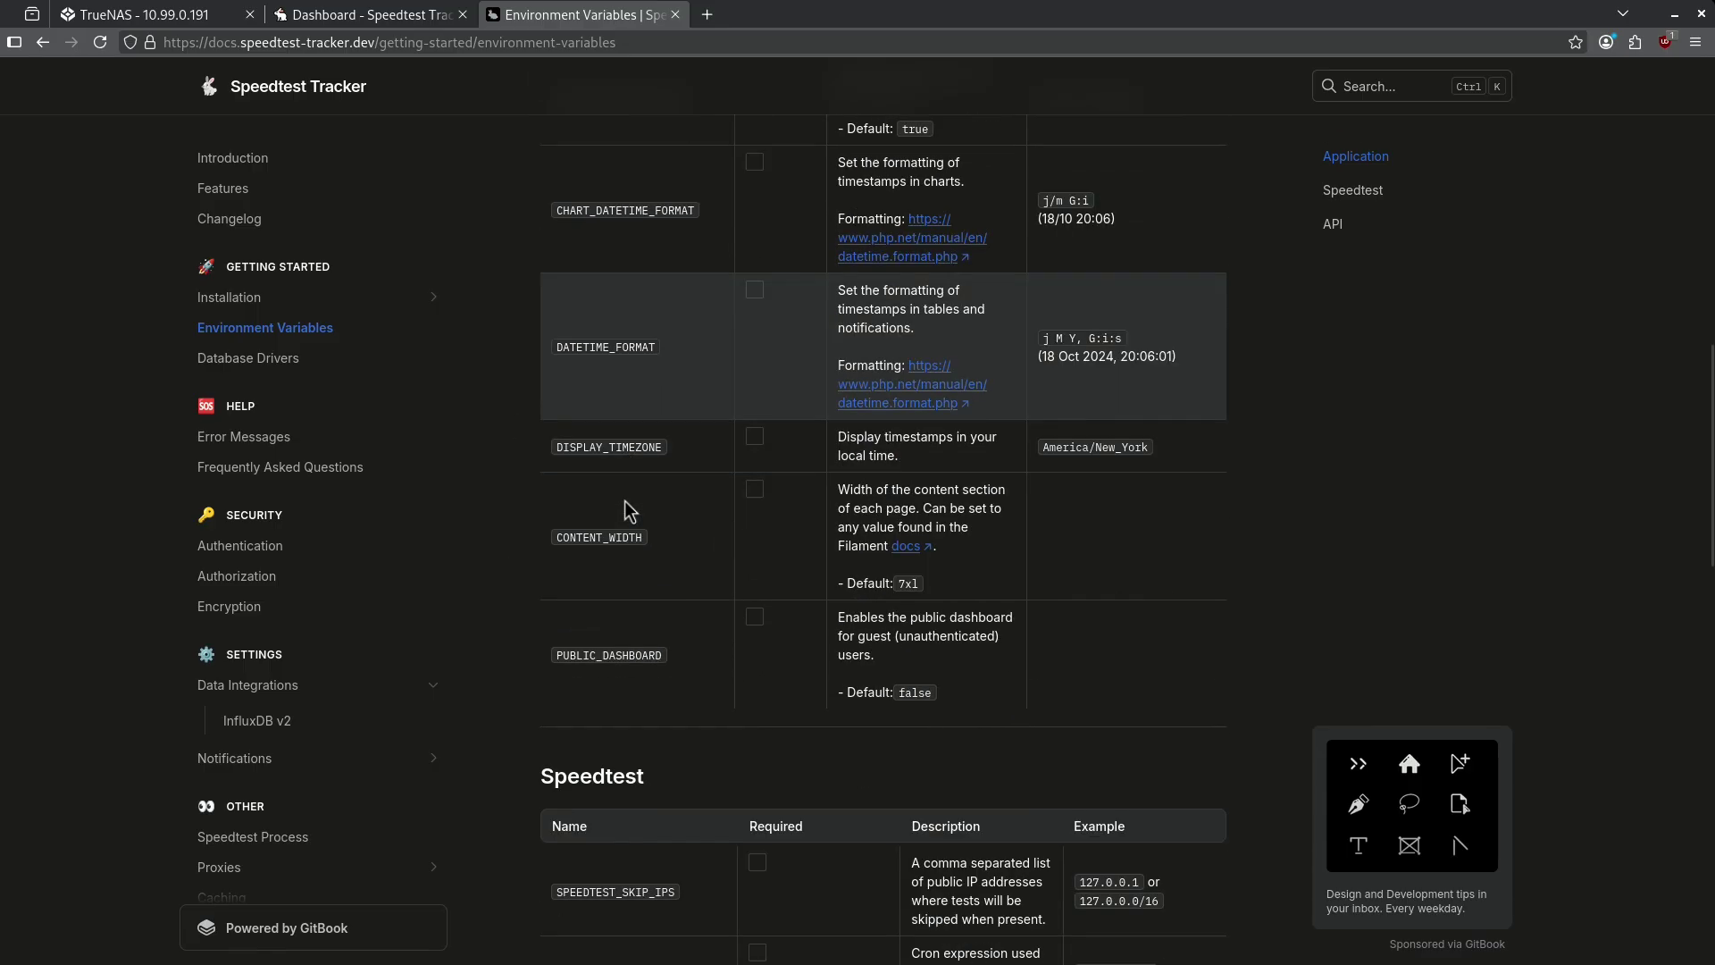
{"action": "left_click_drag", "start_coordinate": [536, 460], "coordinate": [647, 455]}
{"action": "left_click", "coordinate": [594, 660]}
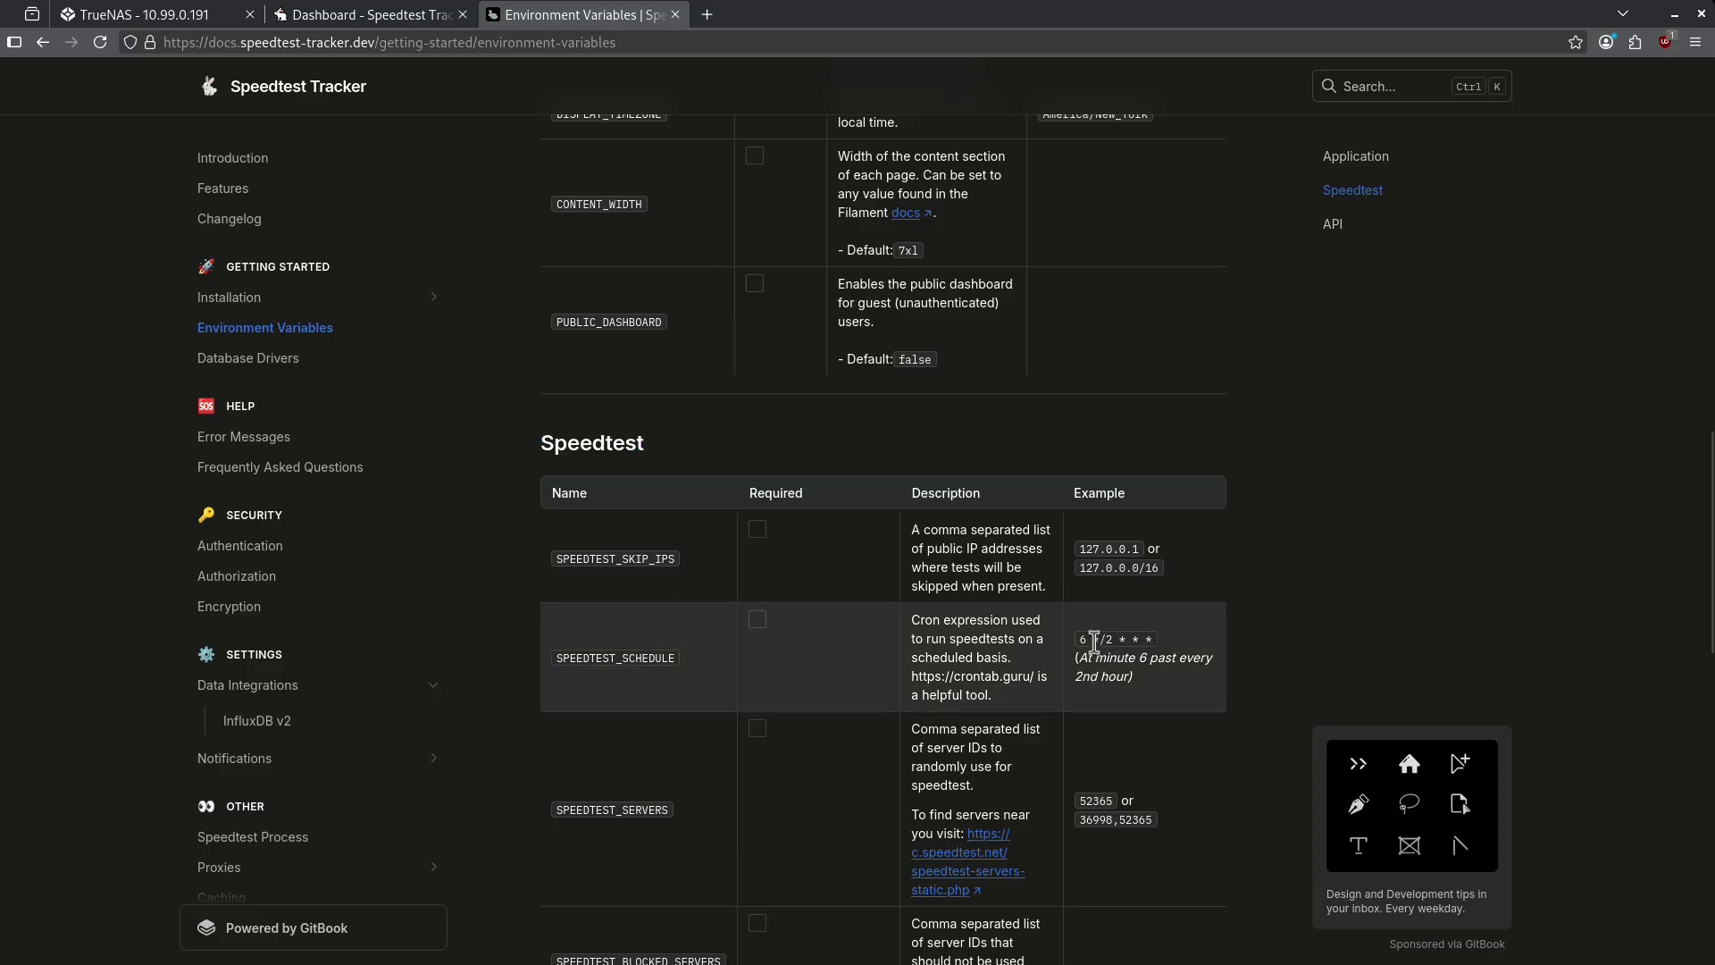
{"action": "double_click", "coordinate": [657, 658]}
{"action": "right_click", "coordinate": [658, 658]}
{"action": "left_click", "coordinate": [696, 728]}
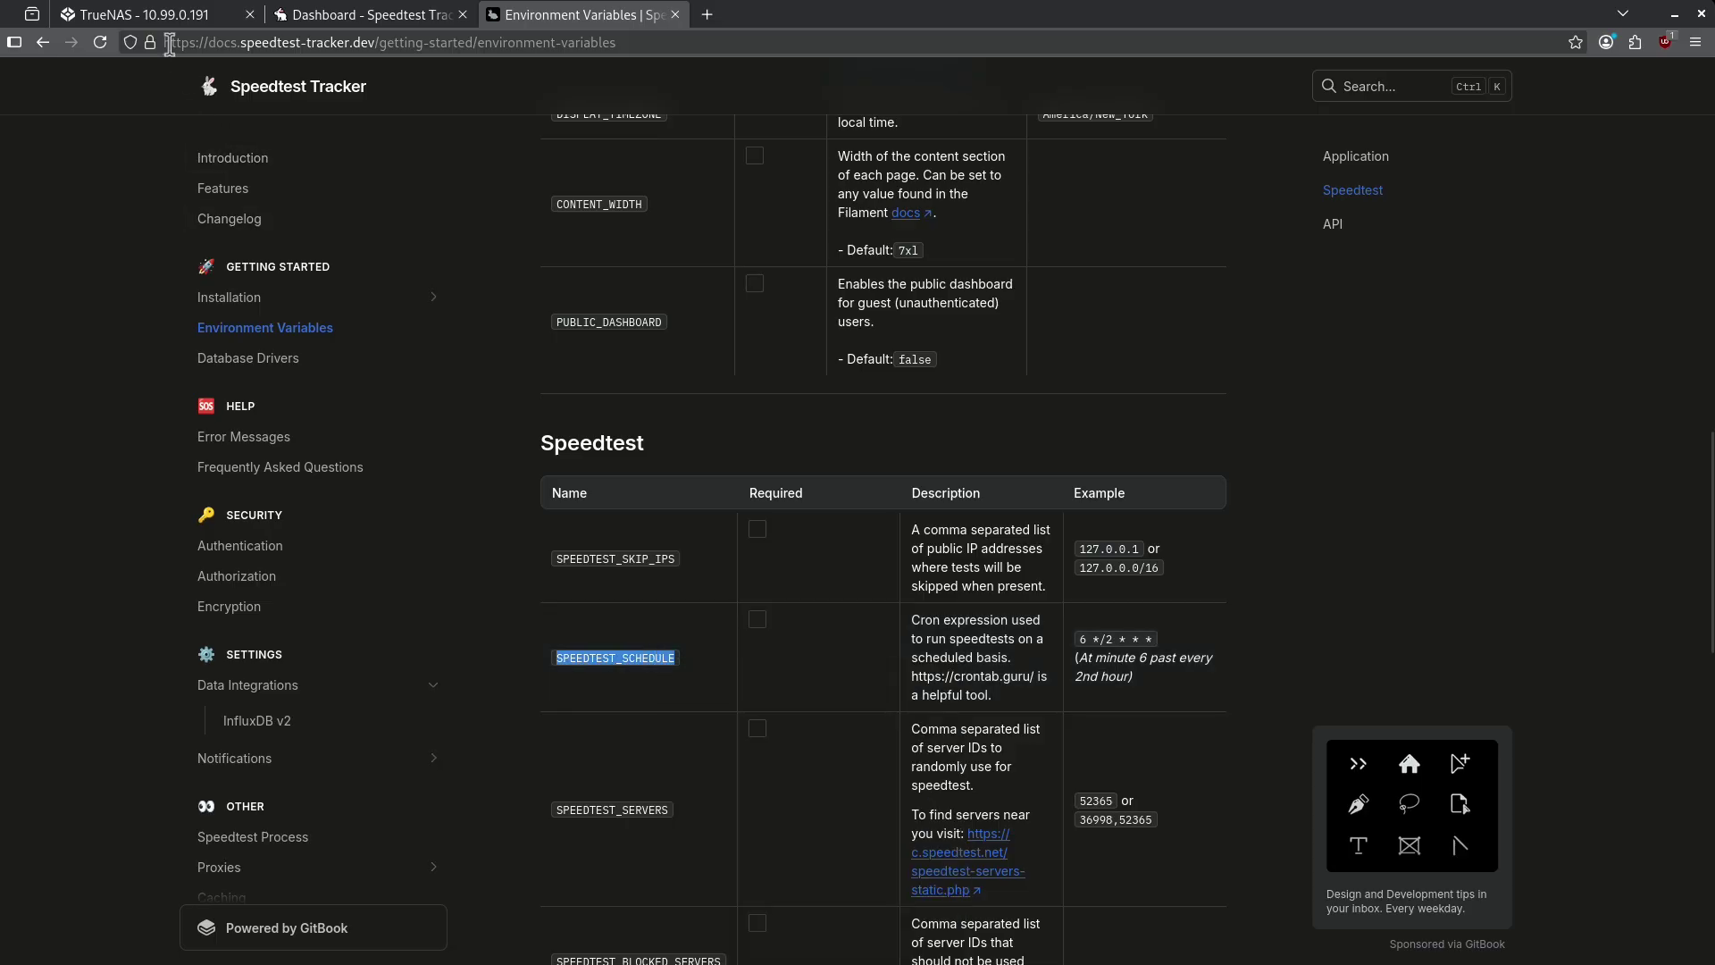
{"action": "left_click", "coordinate": [156, 16]}
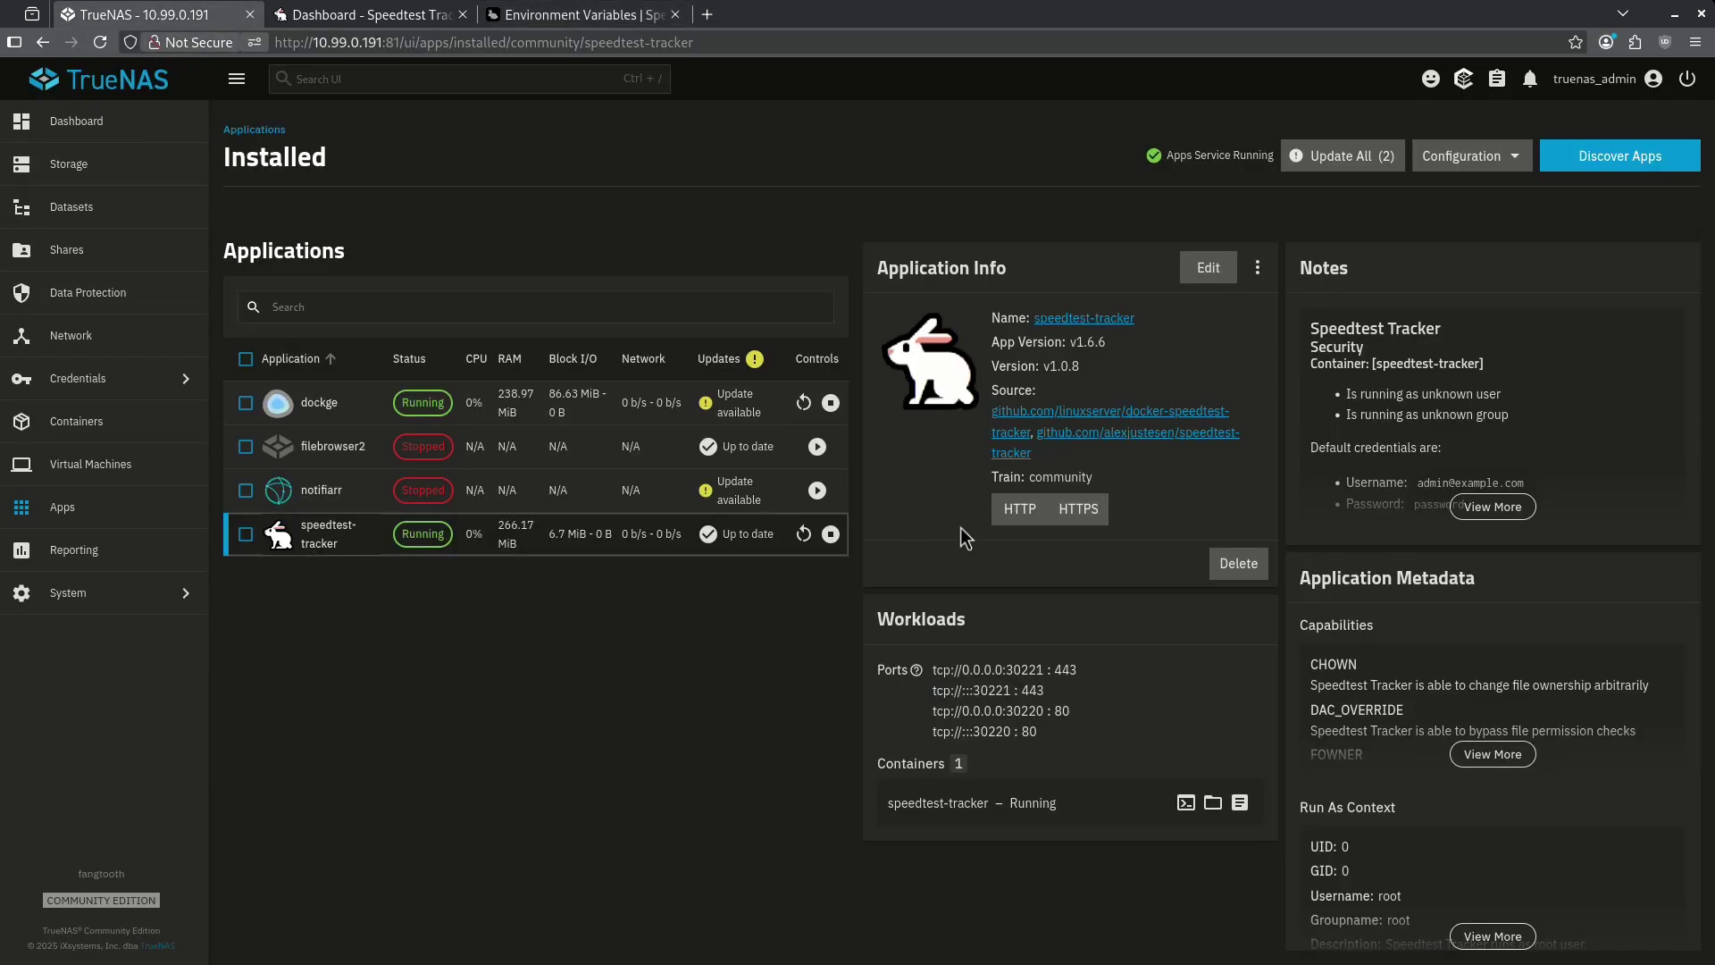
Step: Edit the app and add a SPEEDTEST_SCHEDULE environment variable with value '5 * * * *'
{"action": "left_click", "coordinate": [1209, 268]}
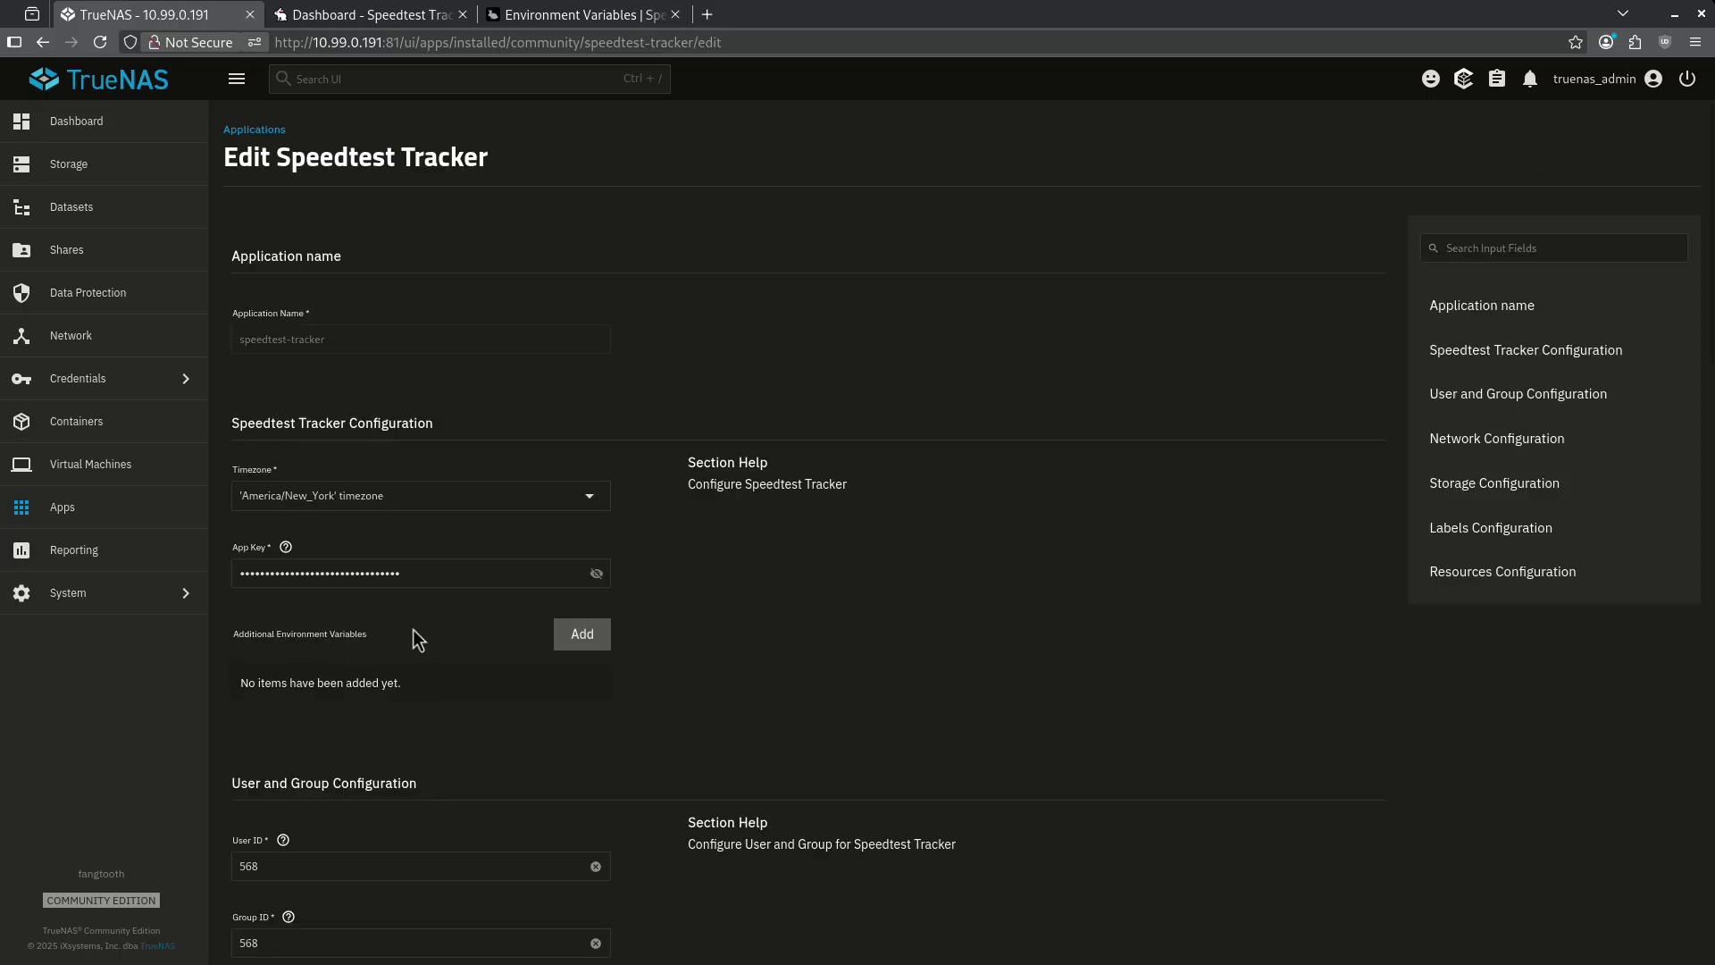
{"action": "left_click", "coordinate": [579, 634]}
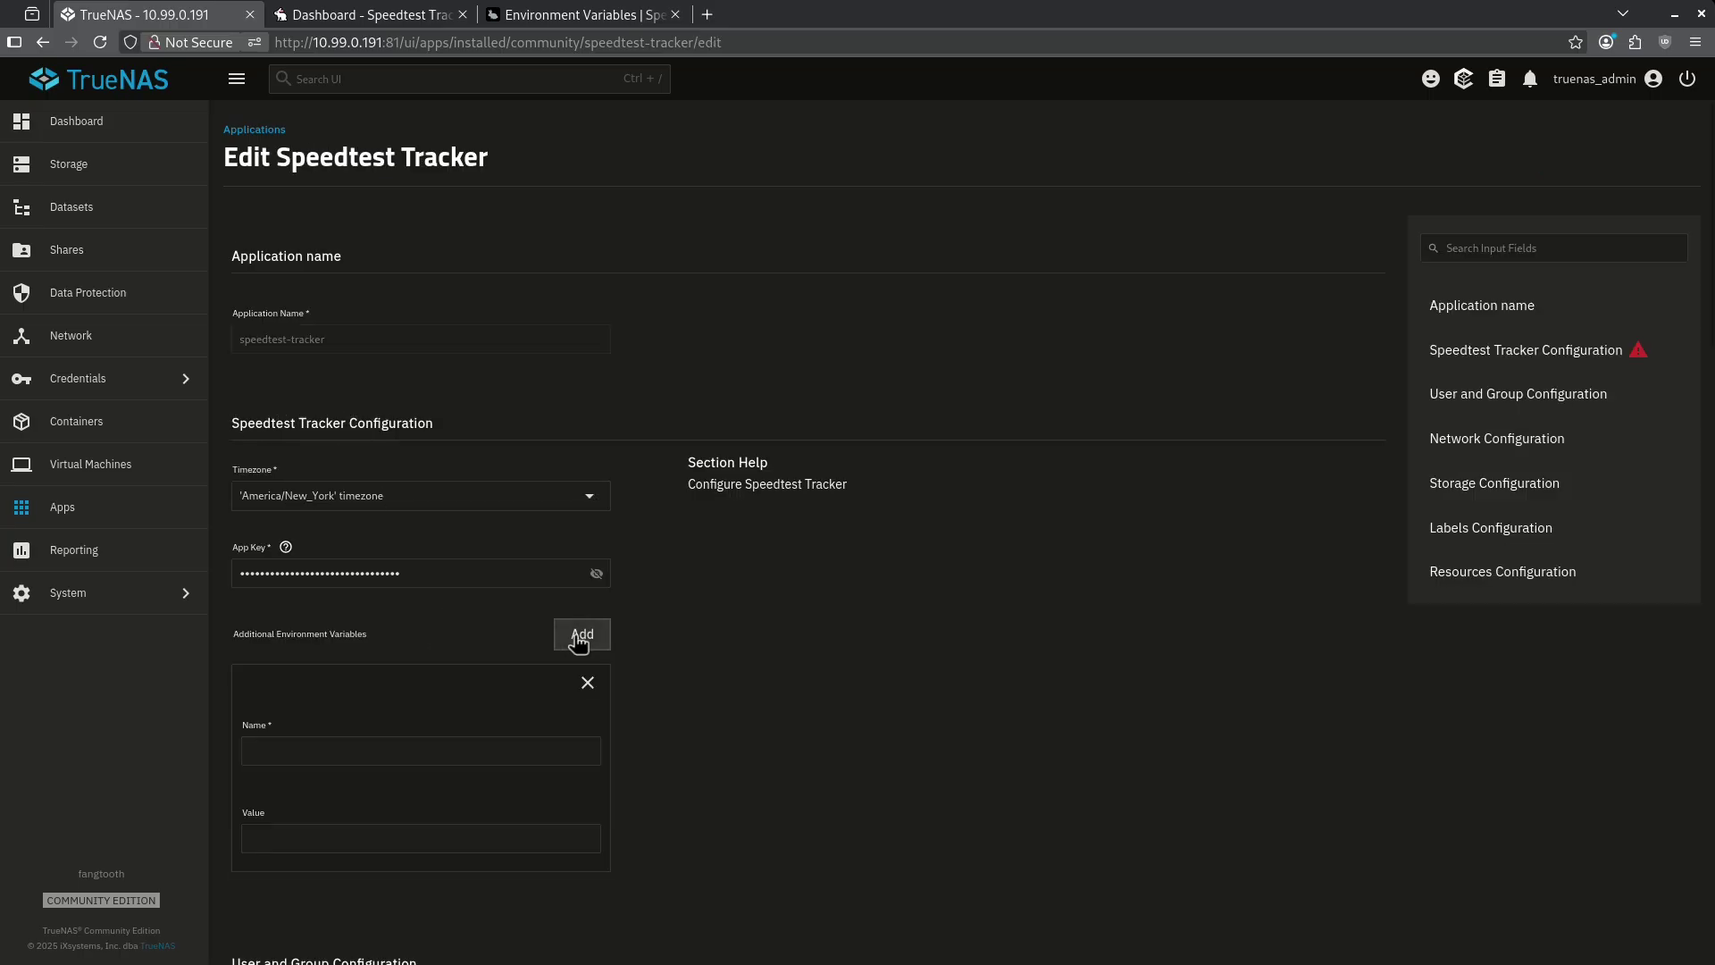
{"action": "left_click", "coordinate": [369, 741]}
{"action": "key", "text": "ctrl+v"}
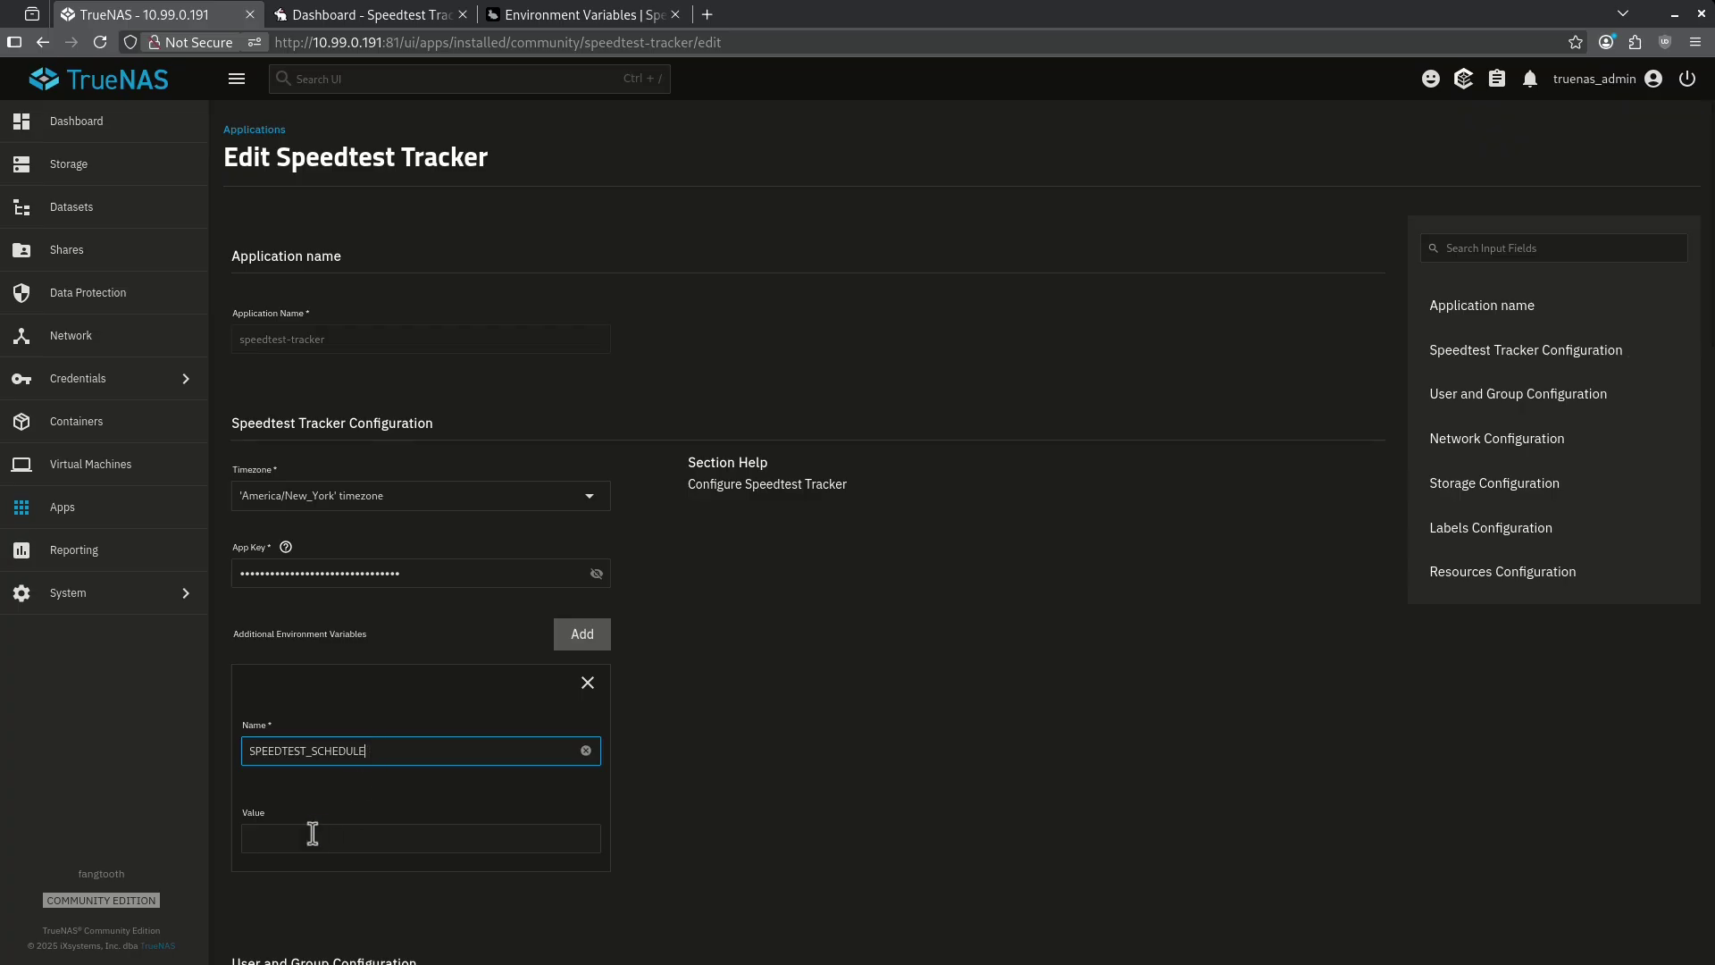
{"action": "left_click", "coordinate": [345, 840]}
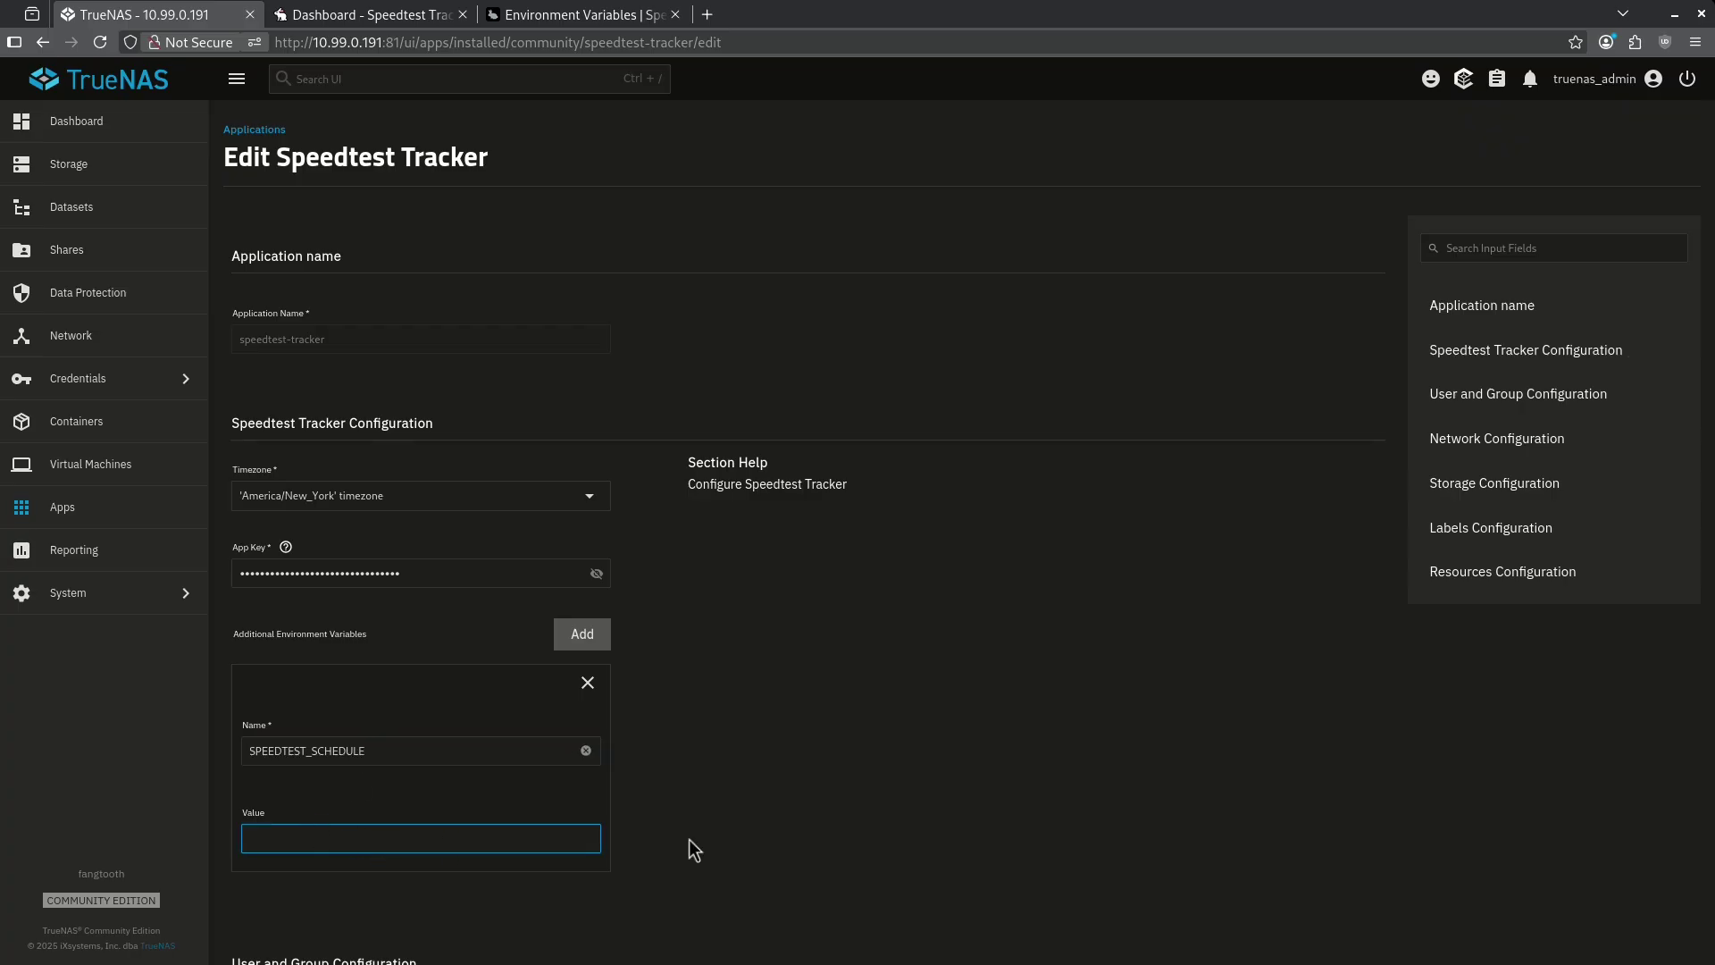
{"action": "type", "text": "5 * * * *"}
Step: Replace the value with the cron expression '*/5 * * * *' copied online, and save
{"action": "left_click", "coordinate": [706, 16]}
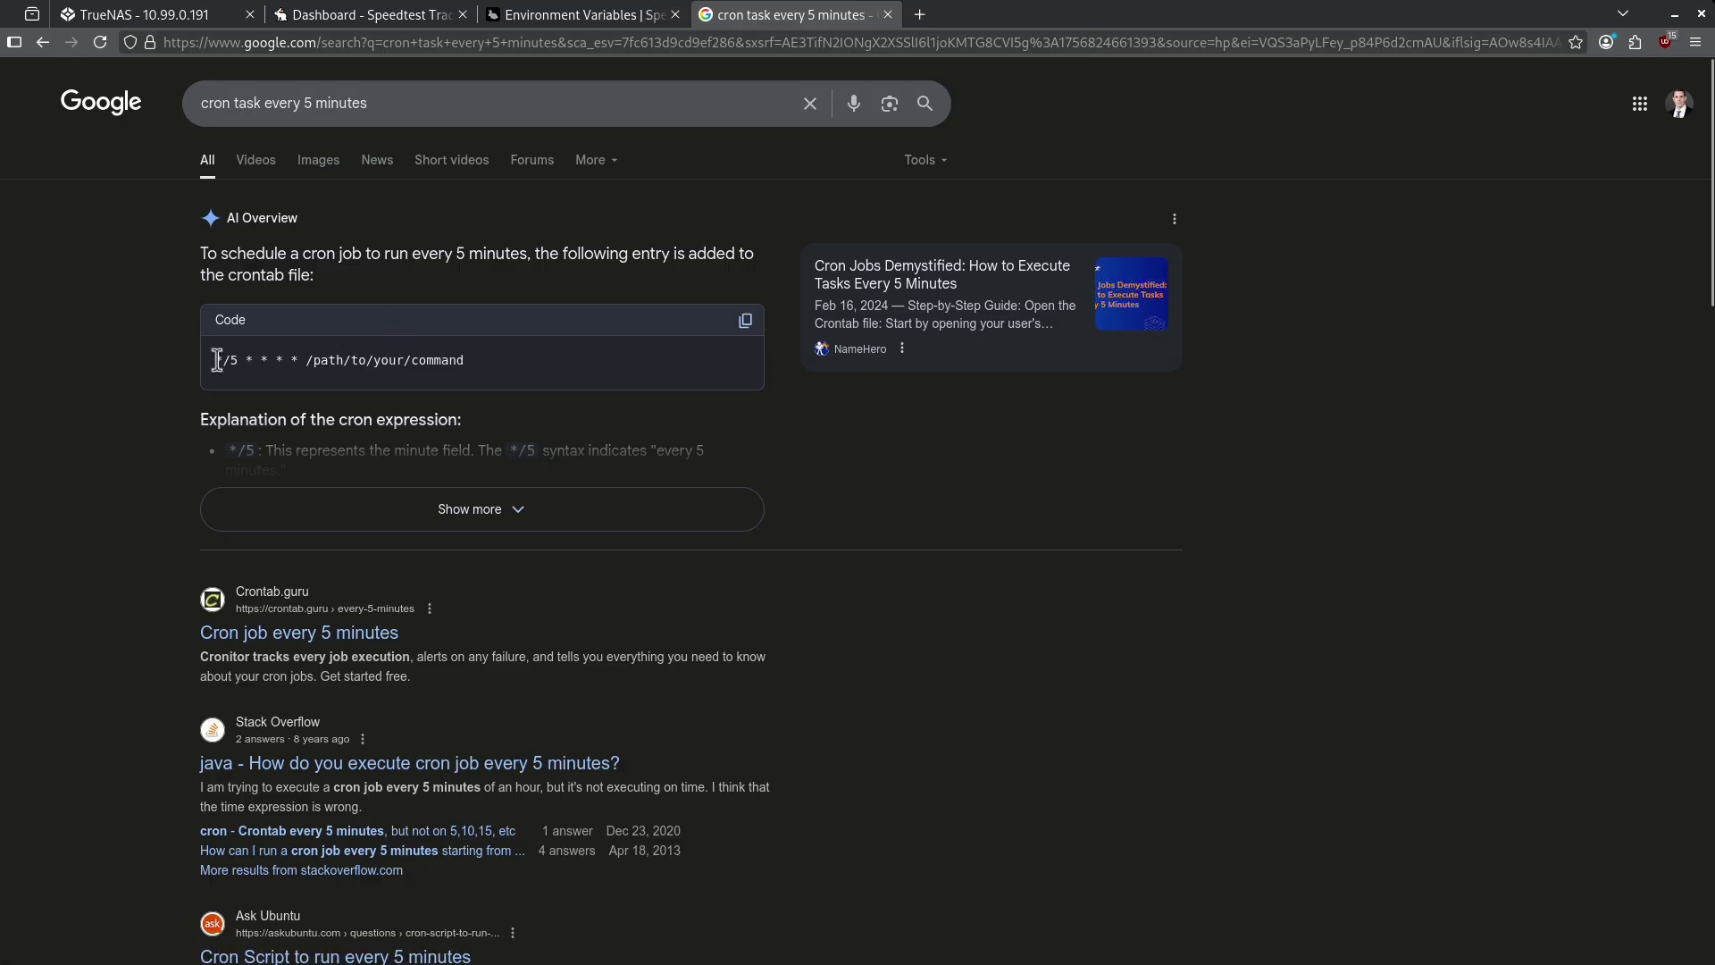
{"action": "left_click_drag", "start_coordinate": [215, 360], "coordinate": [295, 360]}
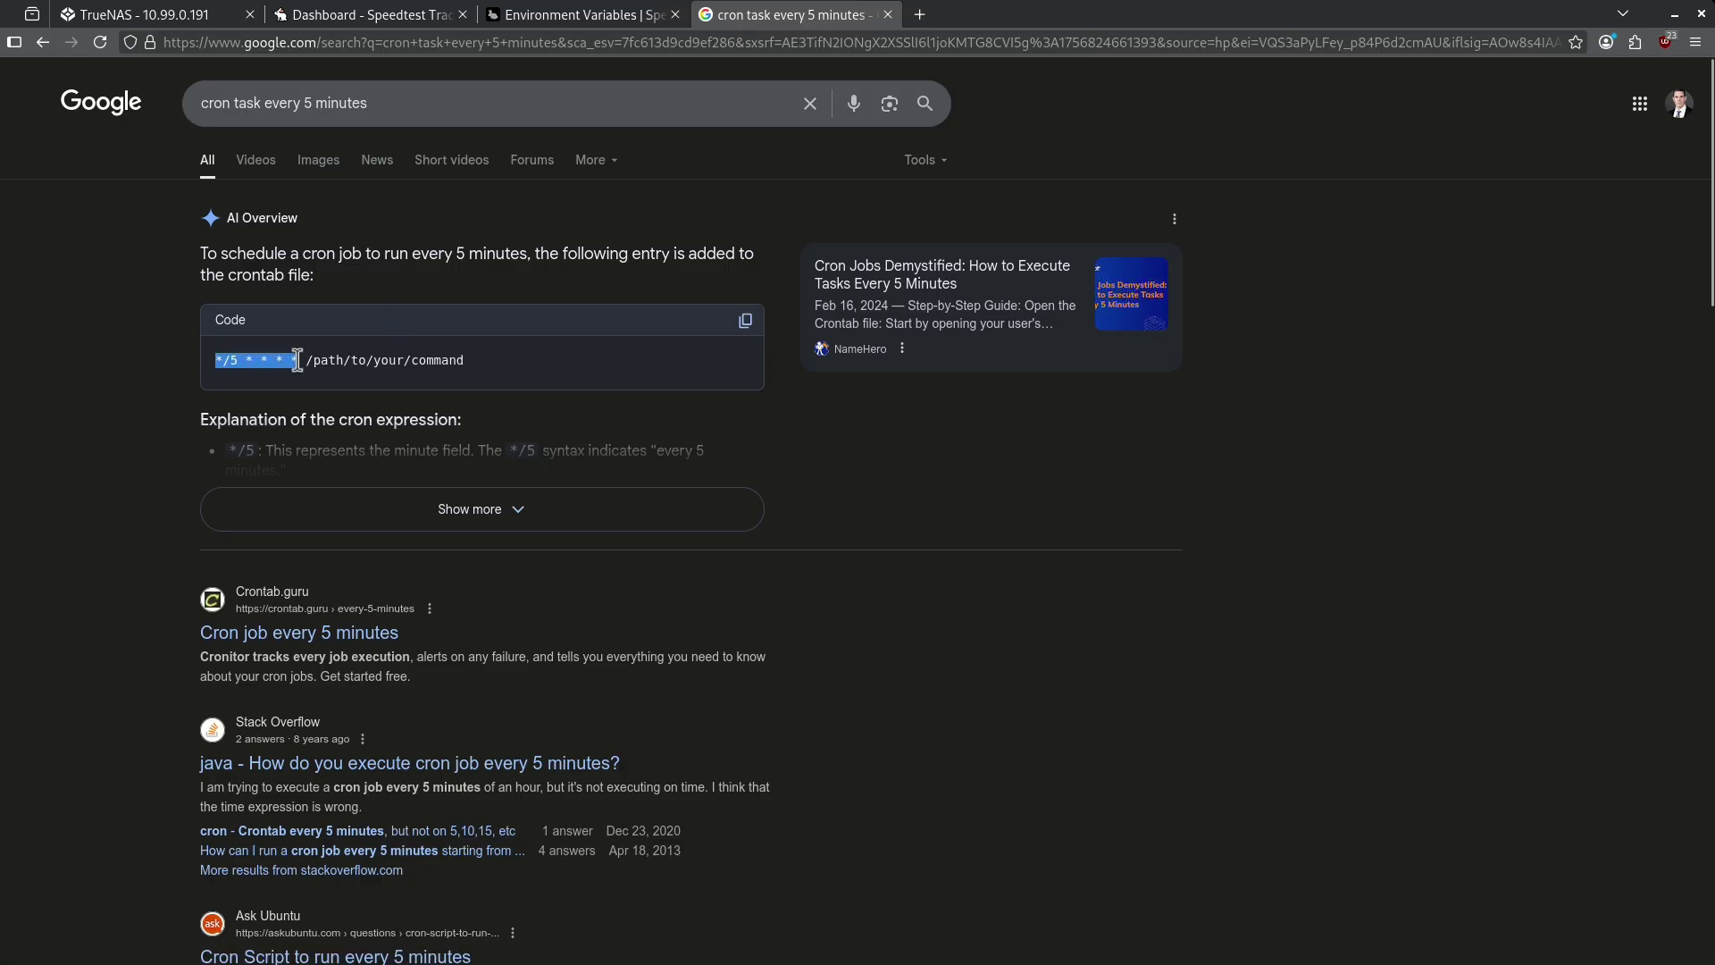
{"action": "right_click", "coordinate": [295, 360]}
{"action": "left_click", "coordinate": [326, 420]}
{"action": "left_click", "coordinate": [143, 14]}
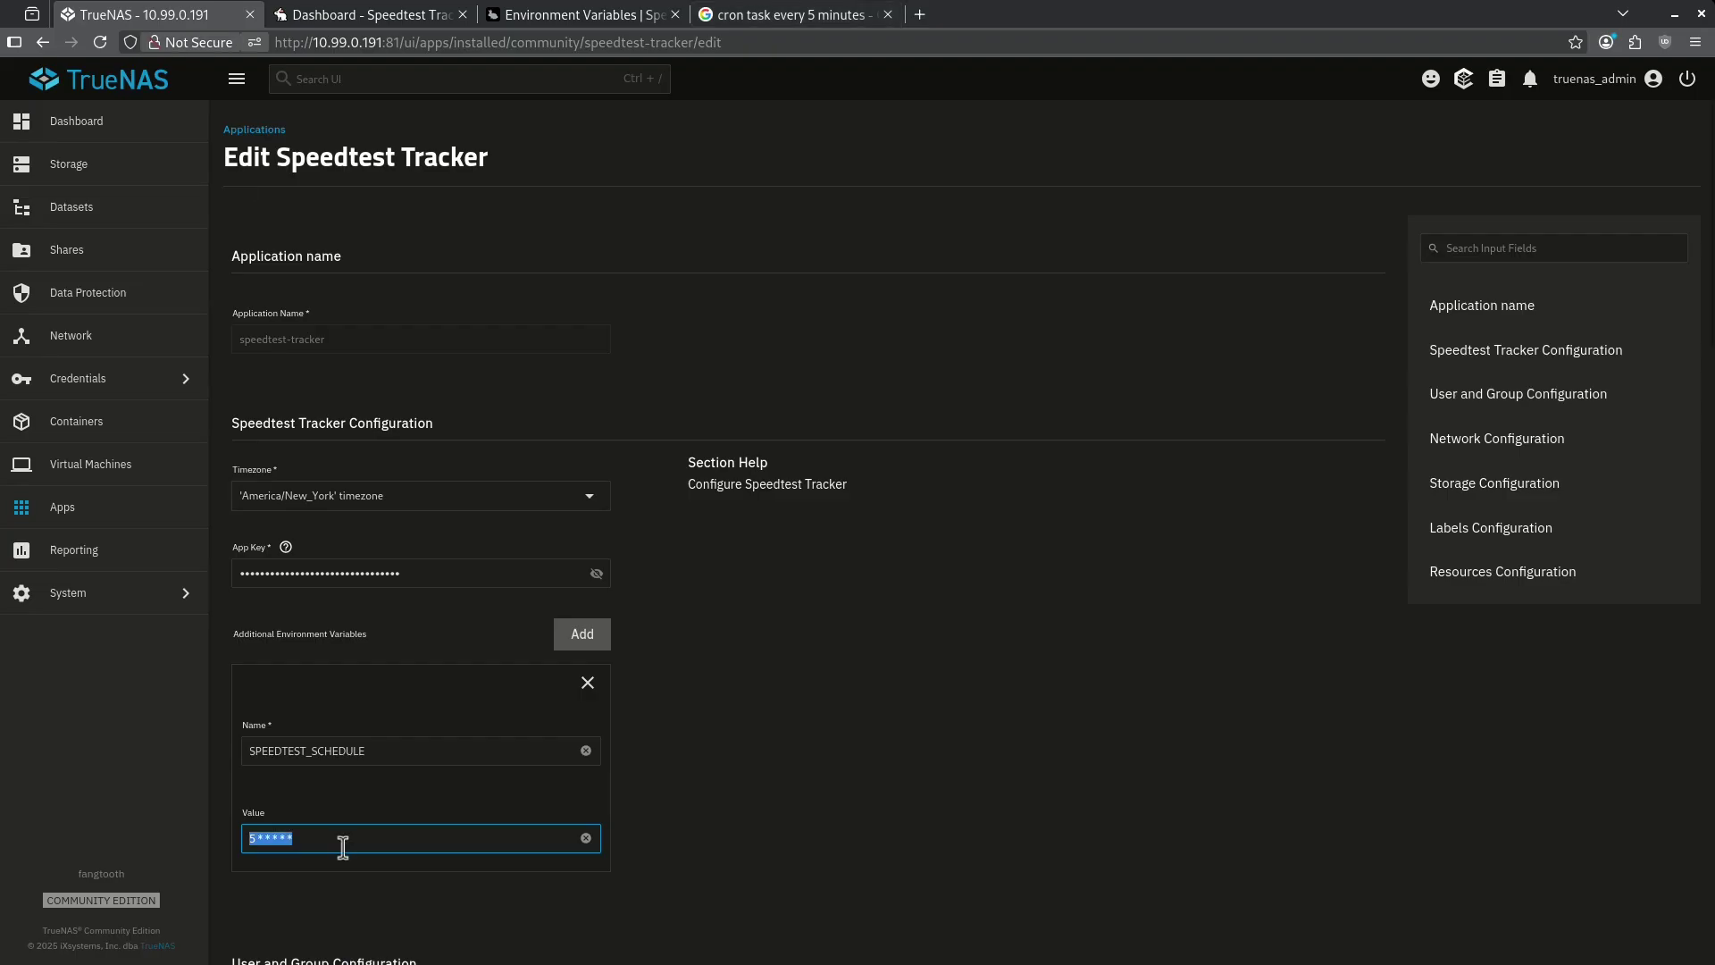
{"action": "key", "text": "ctrl+v"}
{"action": "scroll", "coordinate": [774, 624], "scroll_direction": "down", "scroll_amount": 10}
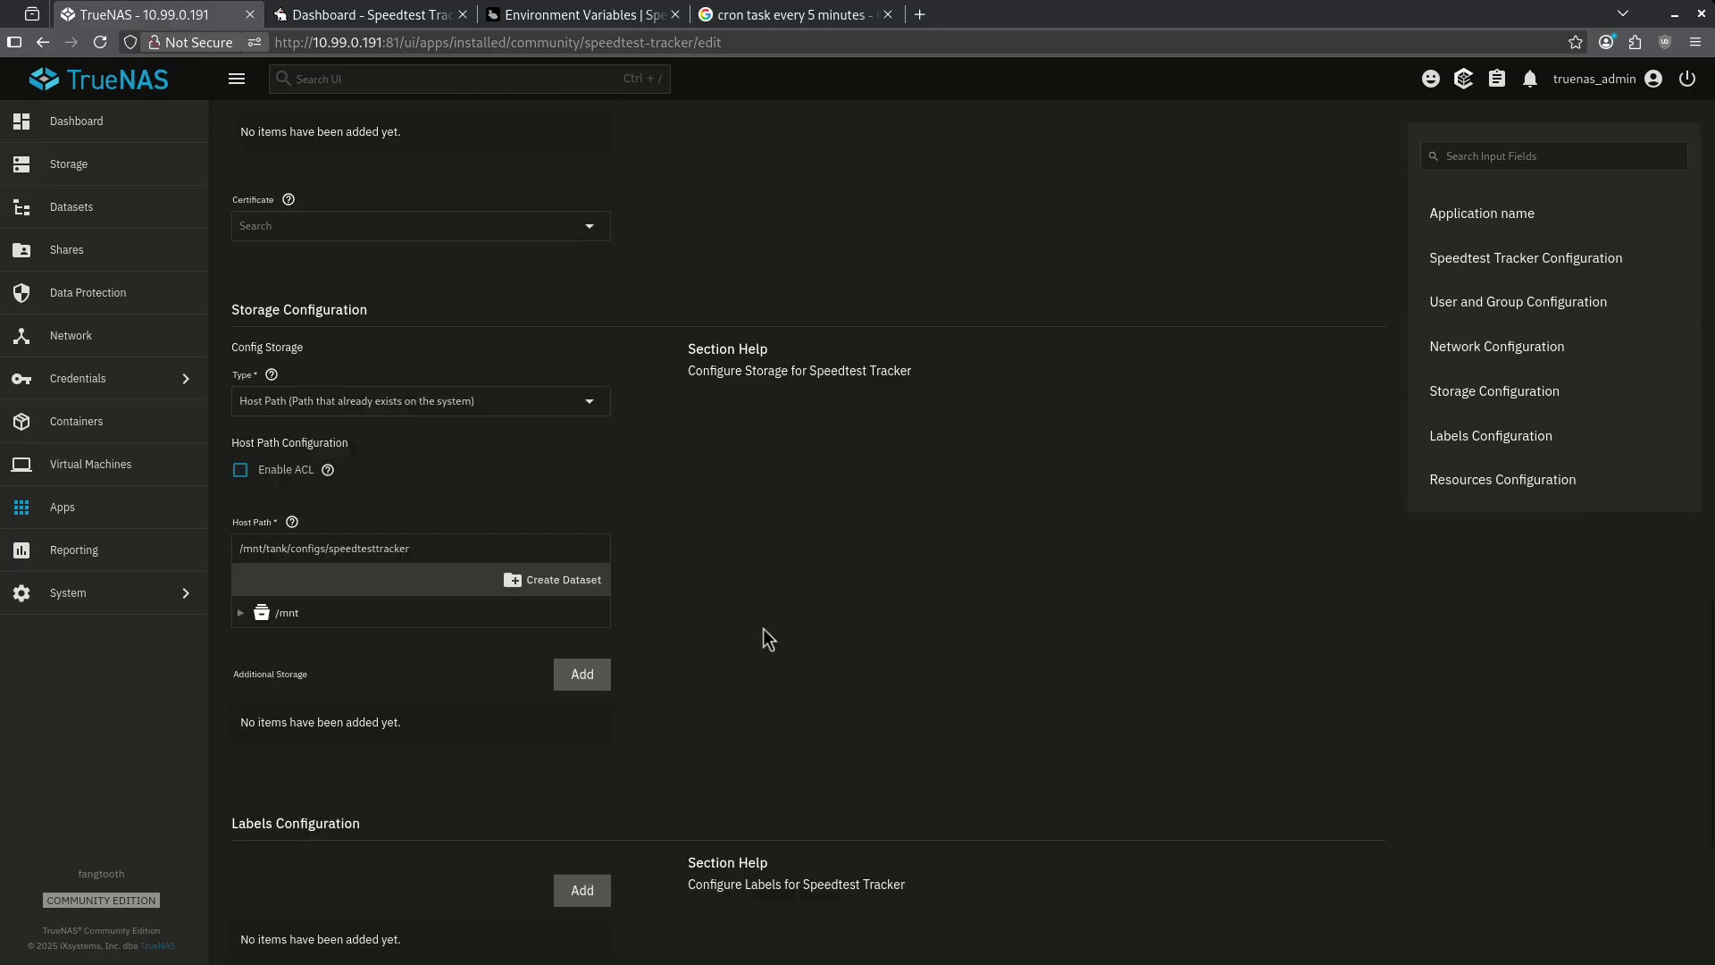
{"action": "key", "text": "Return"}
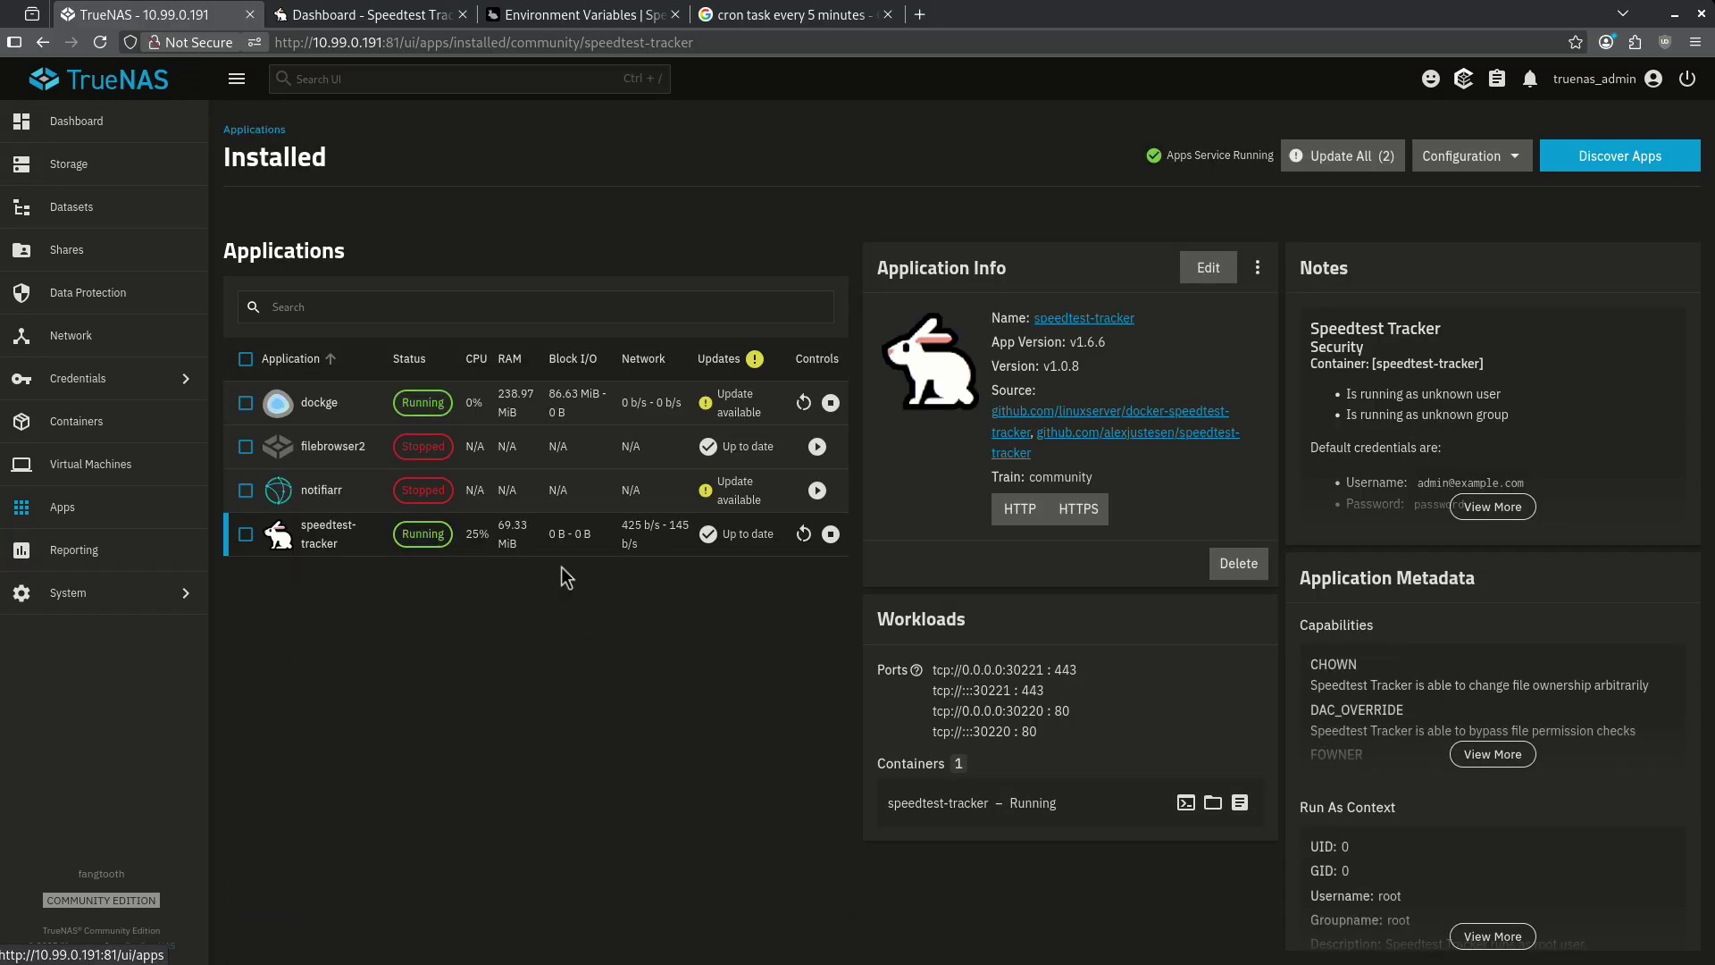
Step: Look up SPEEDTEST_SERVERS and its example server ID 52365 in the environment variables docs
{"action": "left_click", "coordinate": [576, 14]}
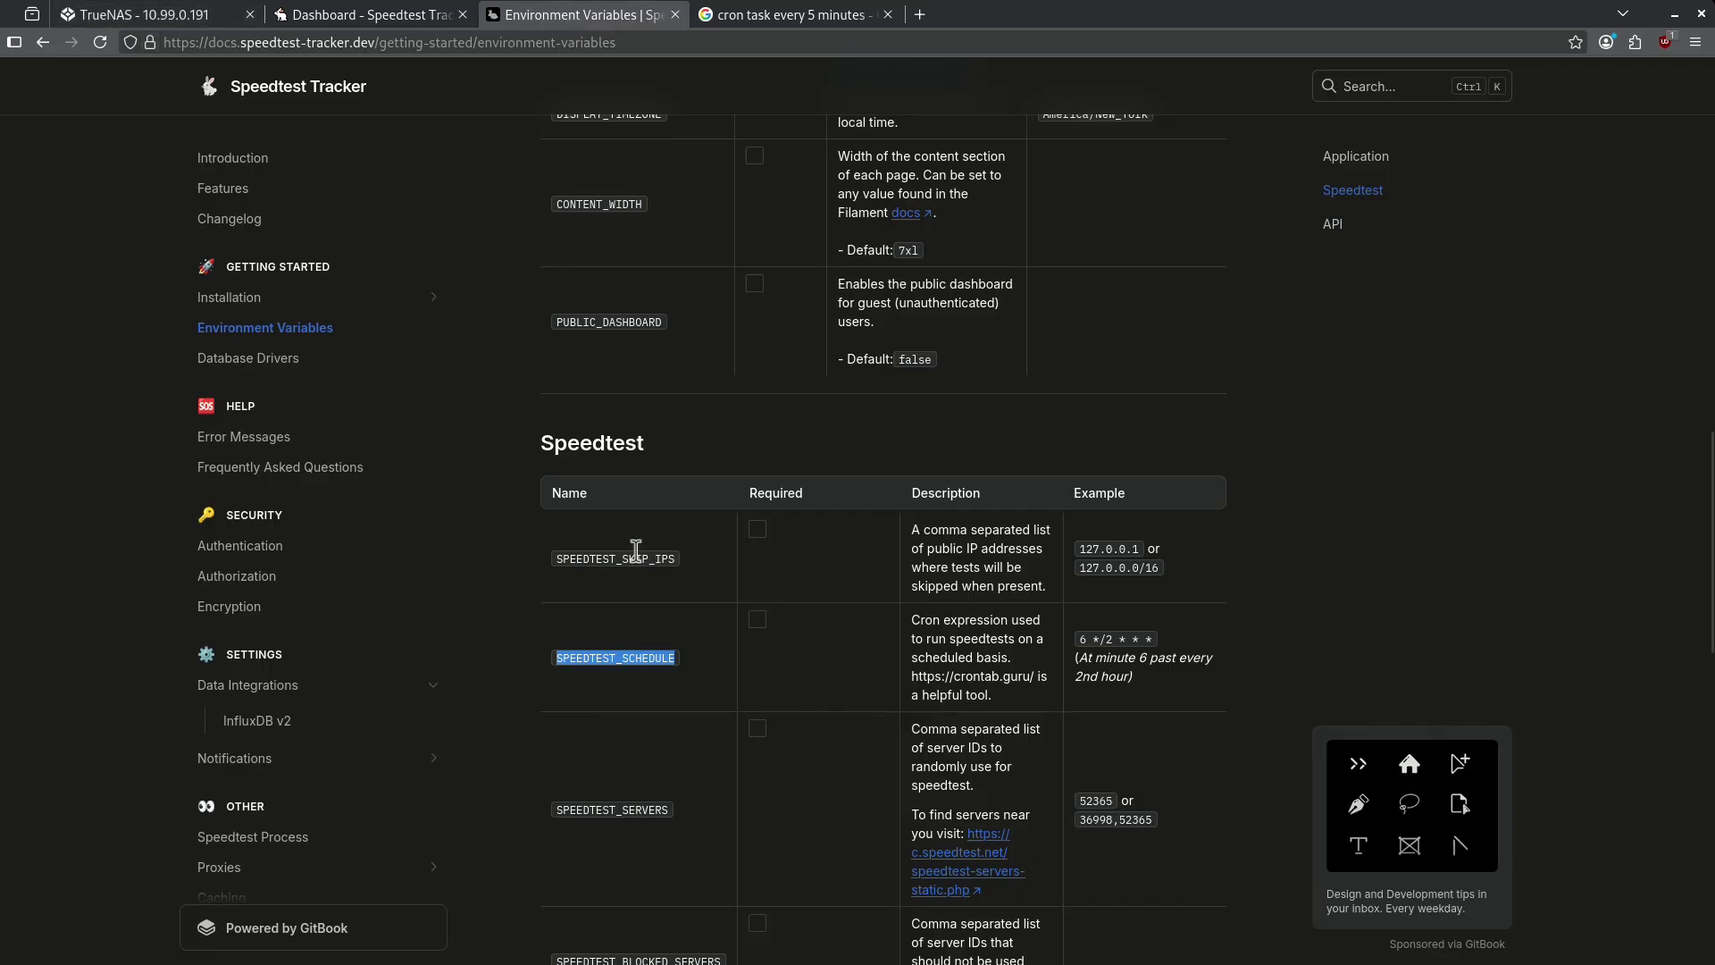
{"action": "left_click_drag", "start_coordinate": [559, 807], "coordinate": [665, 809]}
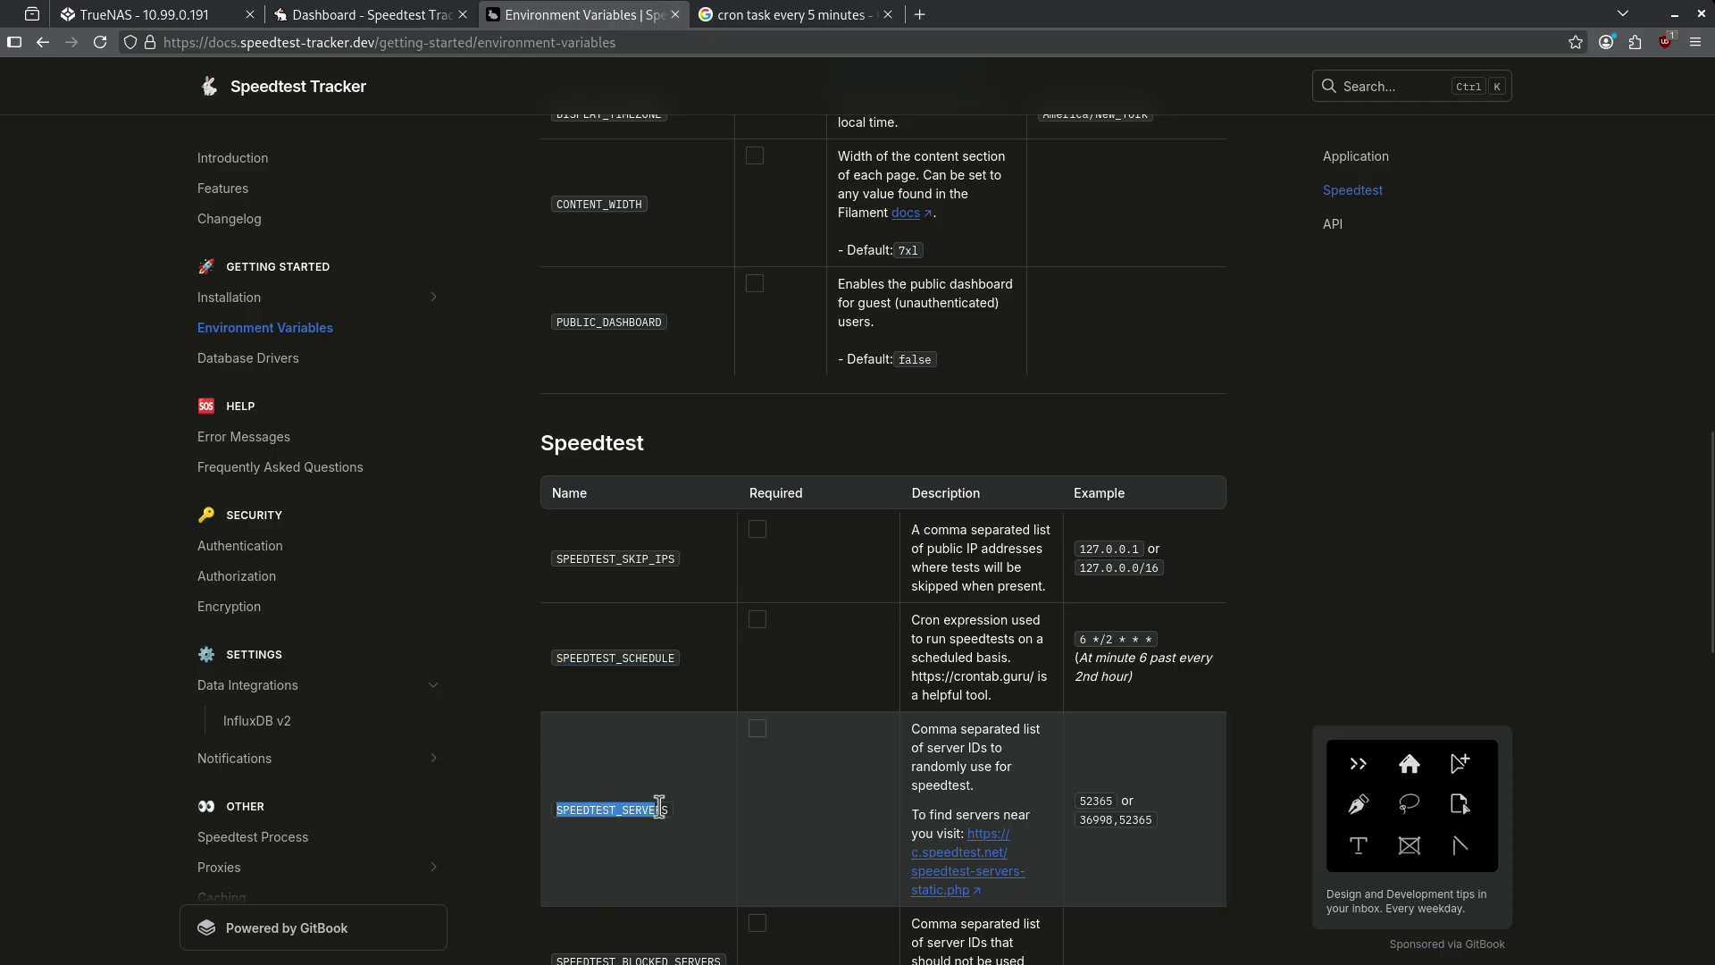
{"action": "left_click", "coordinate": [998, 748]}
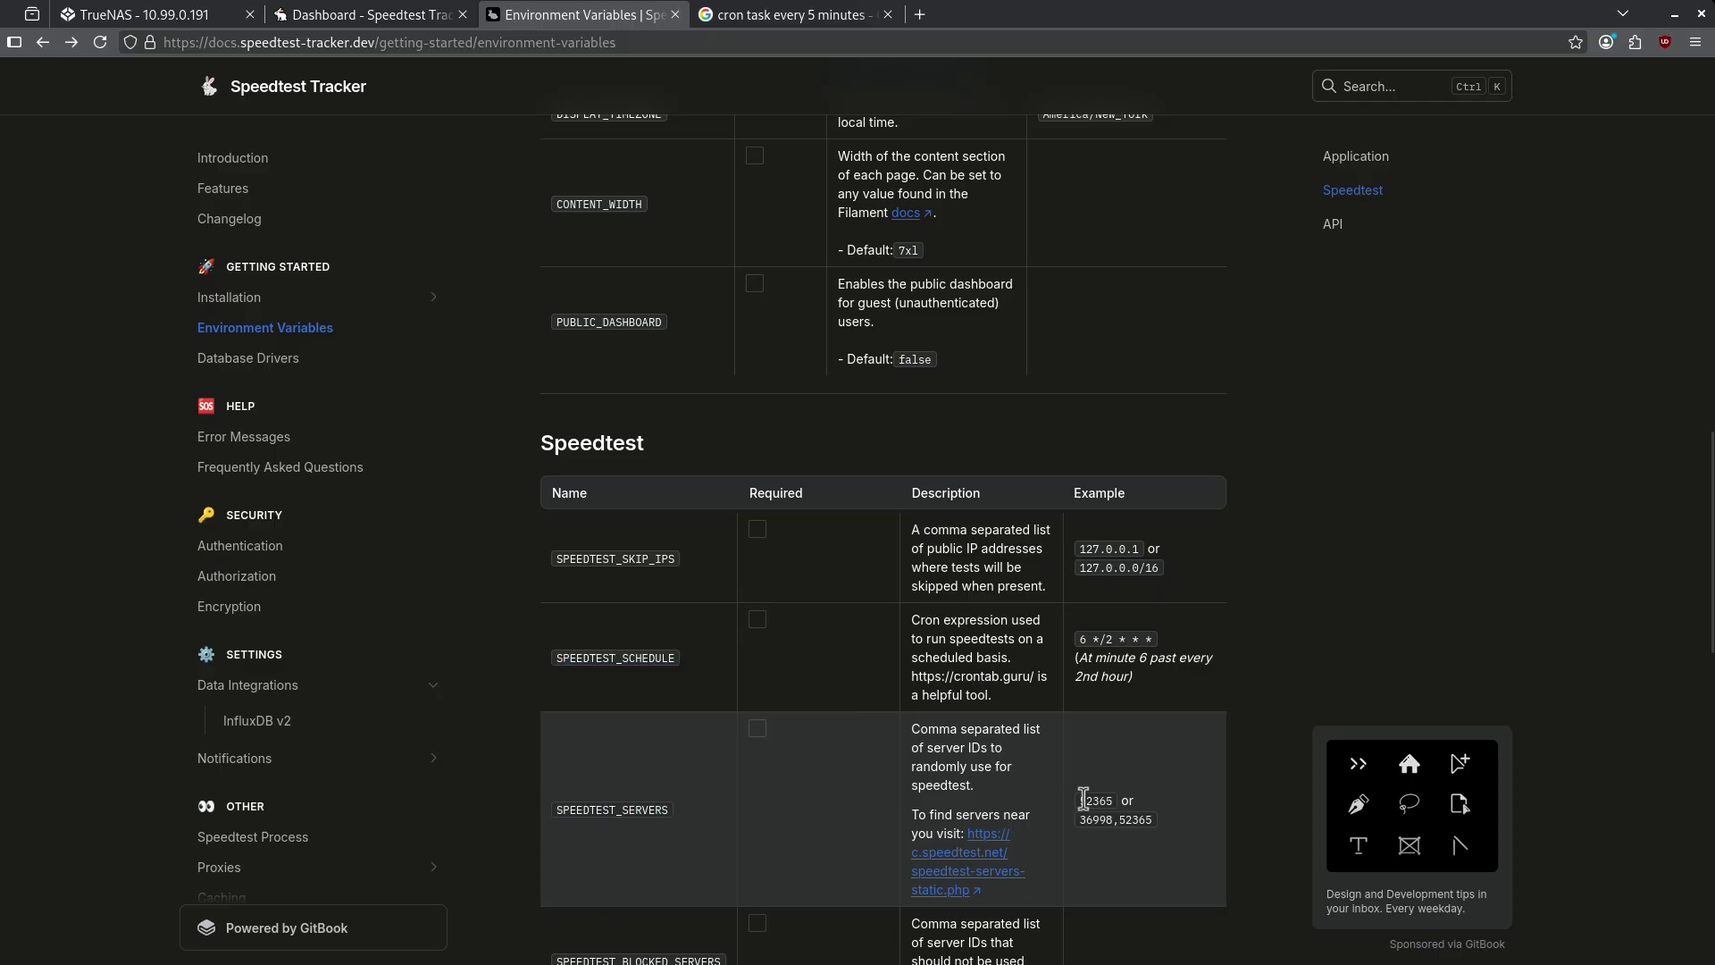
{"action": "left_click_drag", "start_coordinate": [1086, 798], "coordinate": [1110, 799]}
{"action": "left_click", "coordinate": [164, 27]}
Step: Edit the Speedtest Tracker app and add a blank environment variable below SPEEDTEST_SCHEDULE
{"action": "left_click", "coordinate": [1199, 266]}
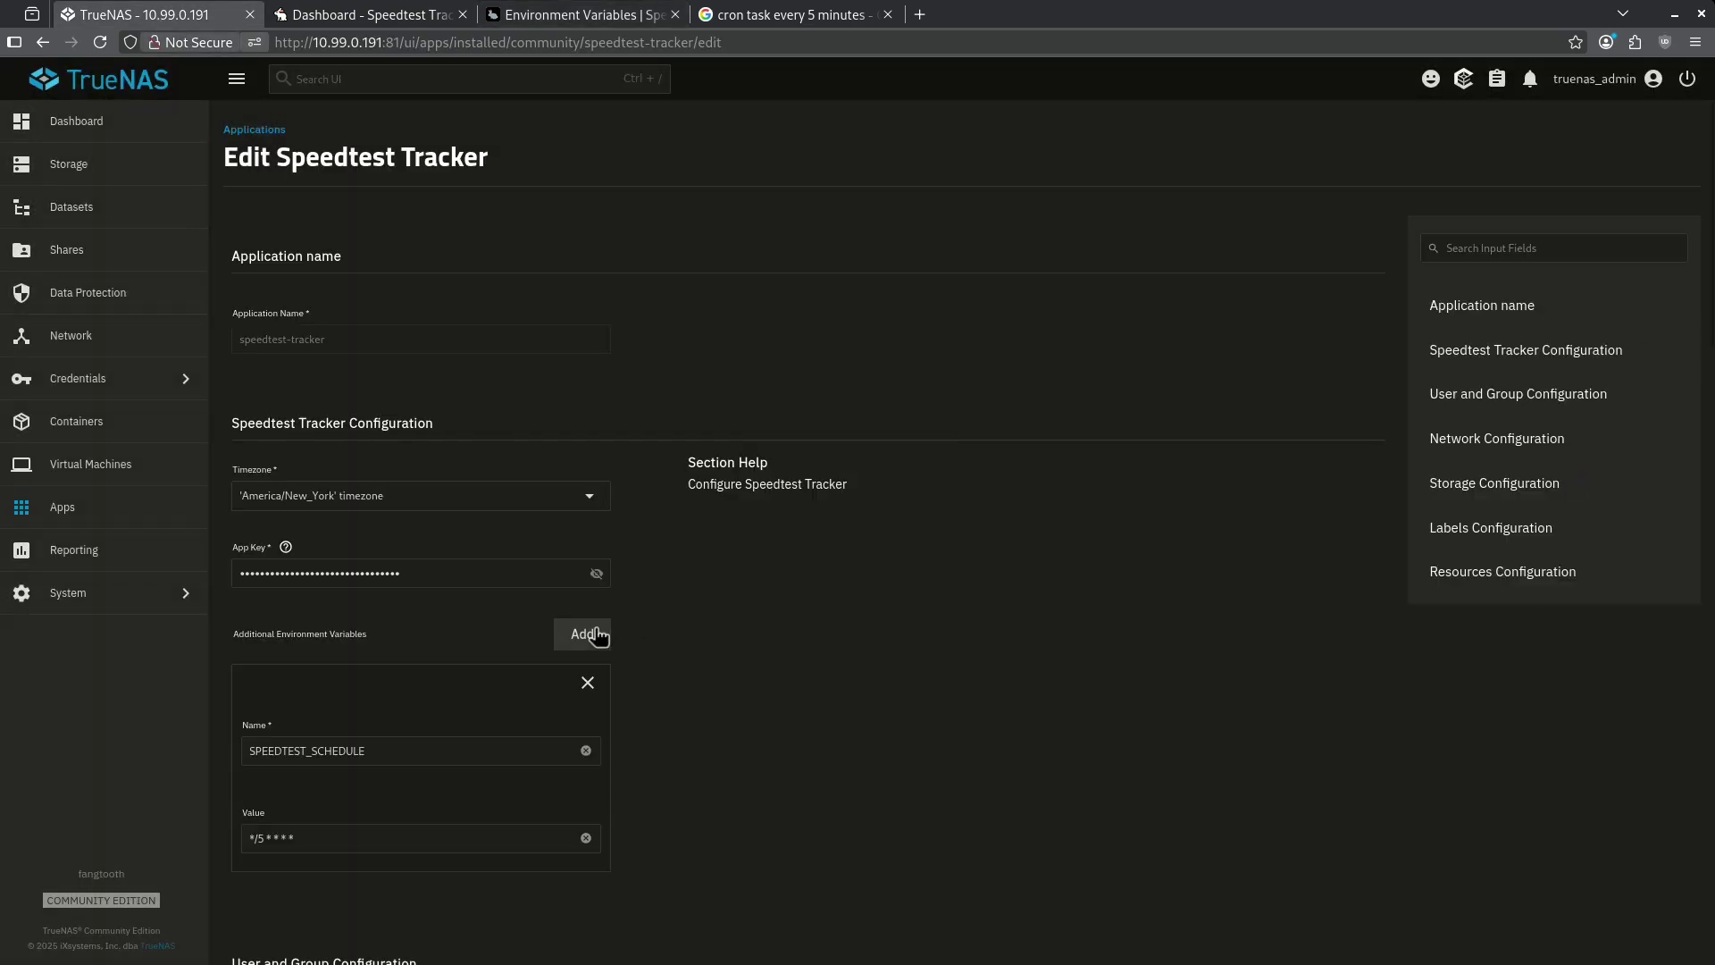
{"action": "left_click", "coordinate": [597, 636]}
{"action": "scroll", "coordinate": [318, 668], "scroll_direction": "down", "scroll_amount": 4}
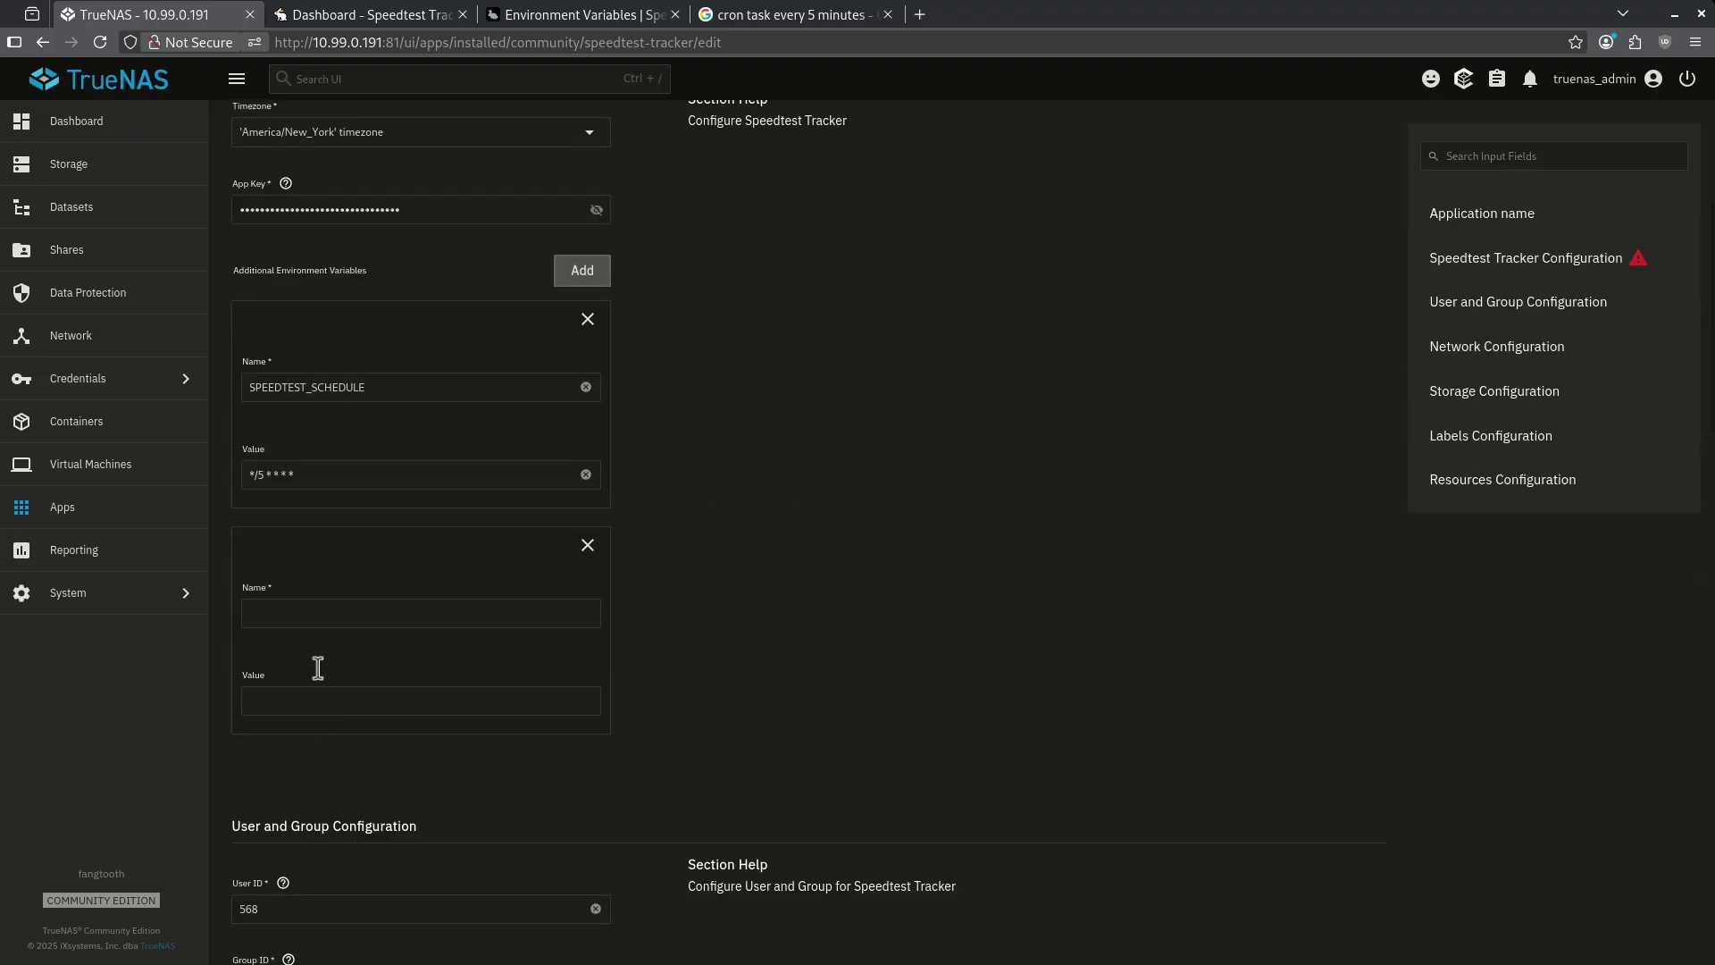